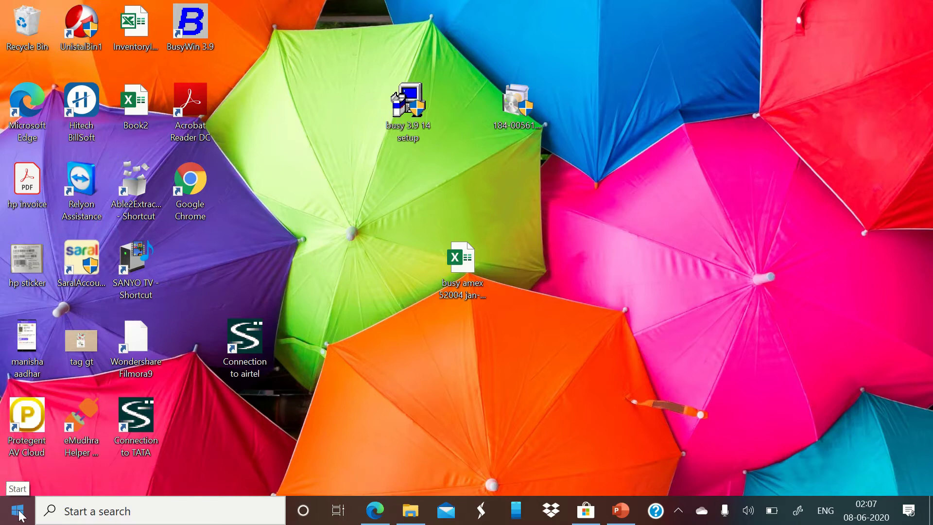
- Show the power options in the Start menu, close them, and open Windows Settings
click(17, 510)
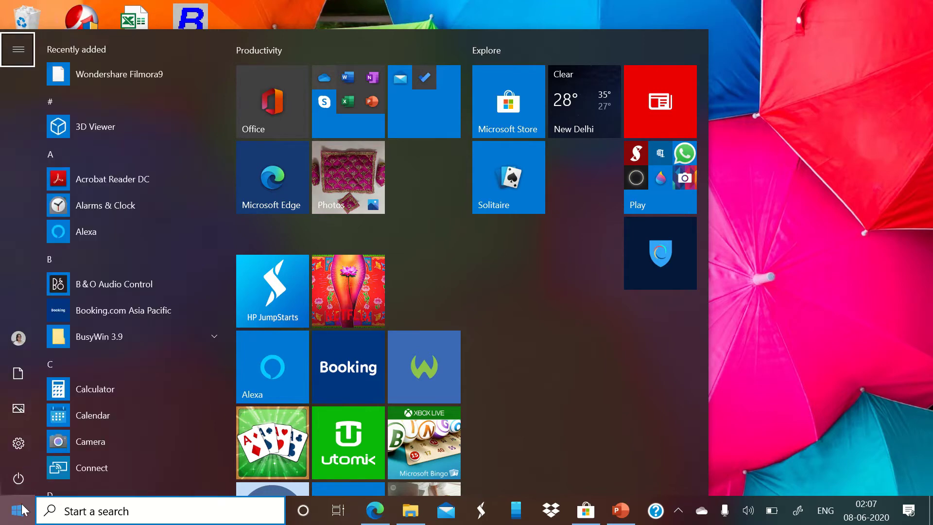
mouse_move(26, 481)
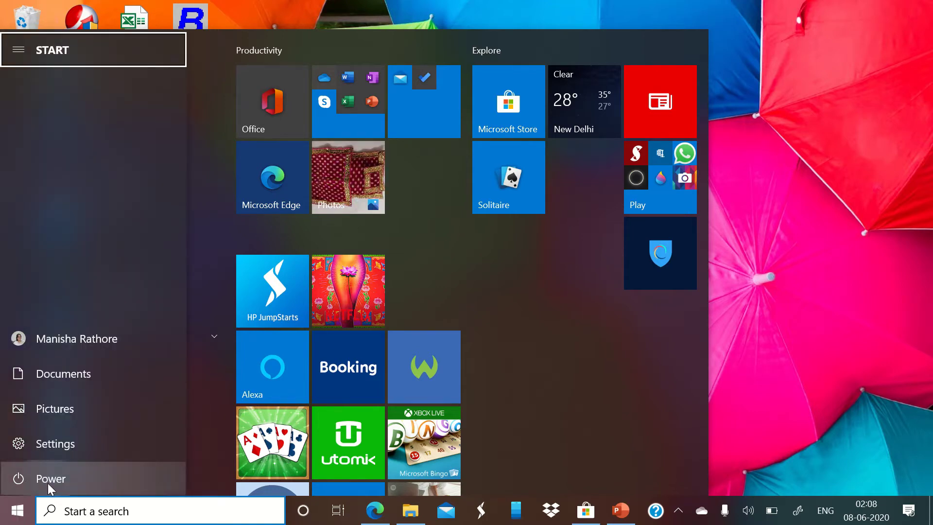
click(48, 483)
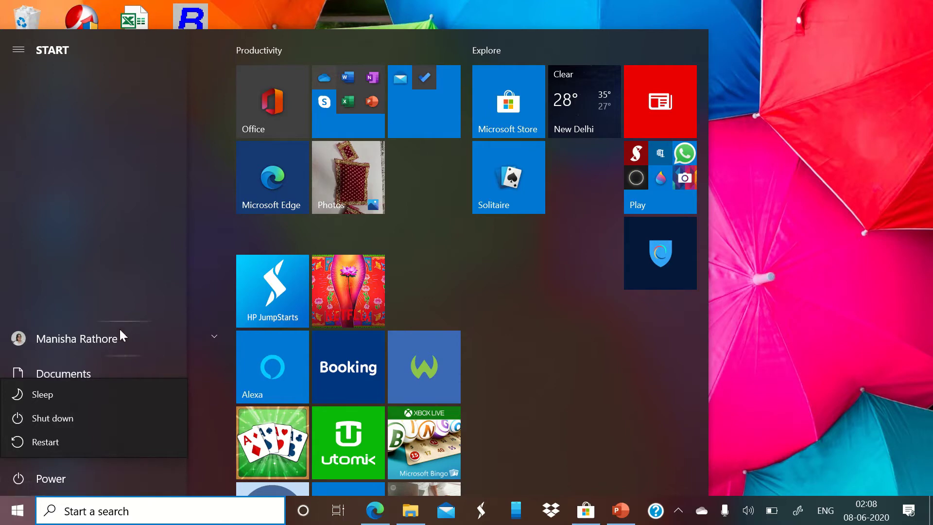
click(38, 485)
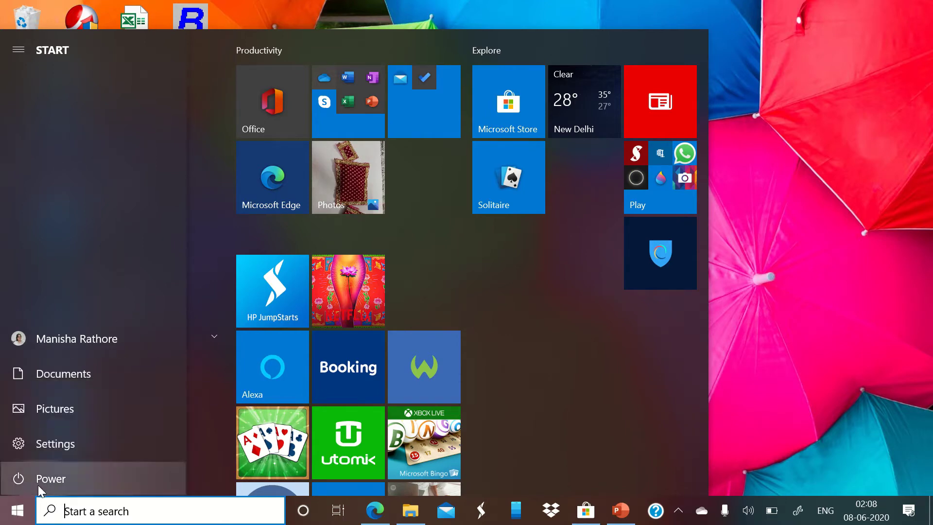
click(58, 450)
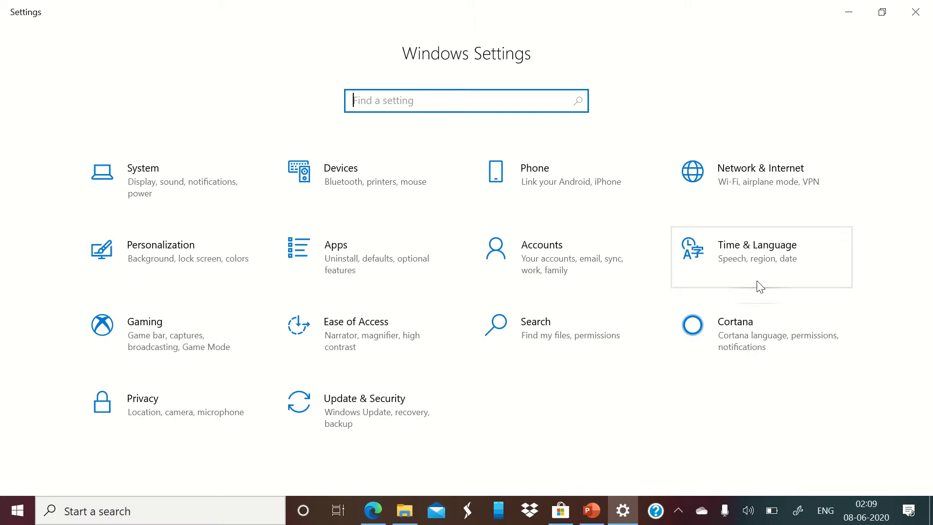
- Open the Pictures folder and the Documents folder from the Start menu
key(super)
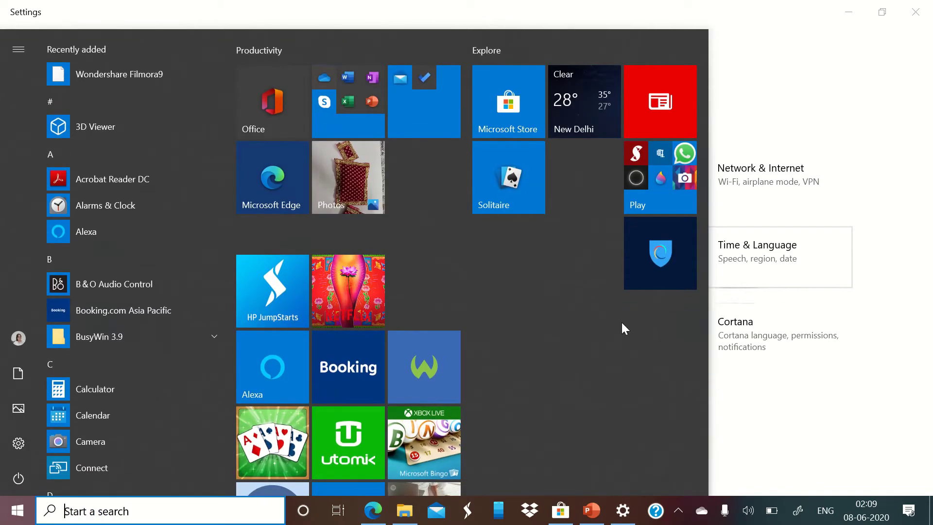
mouse_move(24, 409)
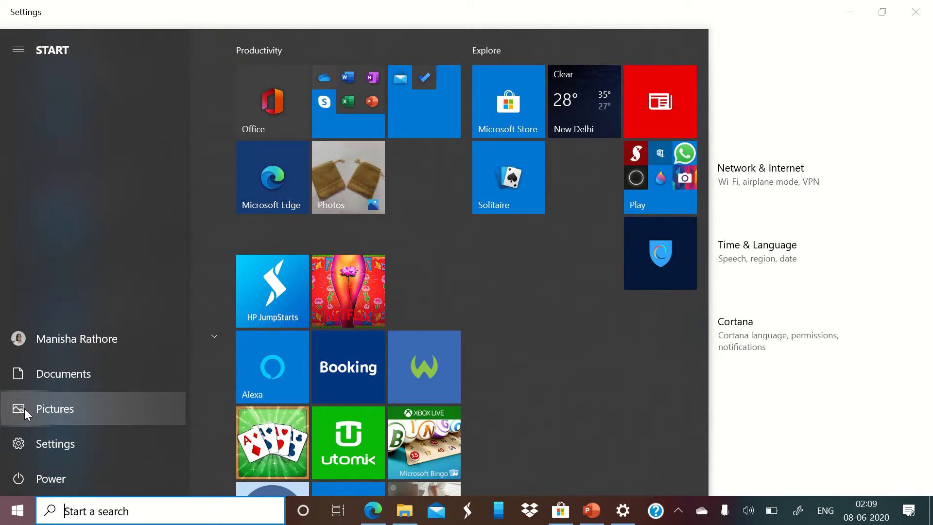
click(48, 410)
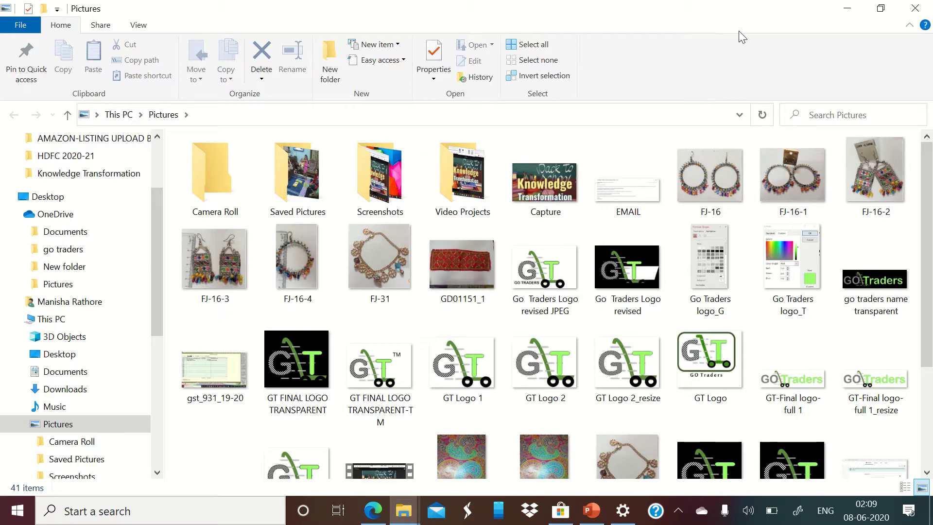
key(super)
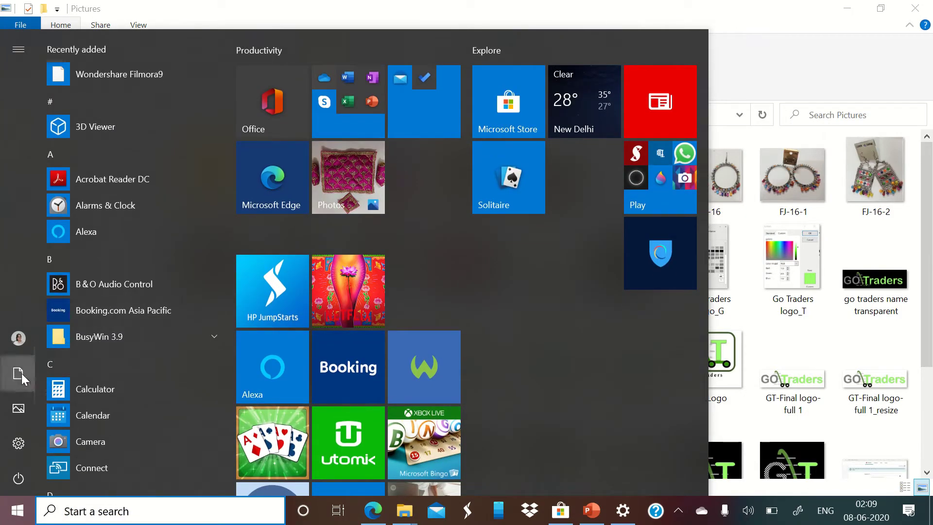
mouse_move(22, 374)
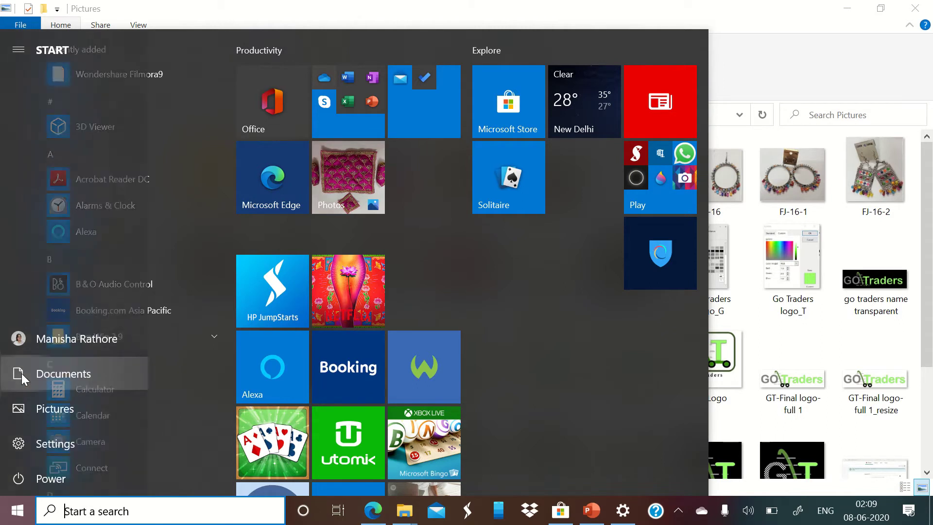
click(60, 375)
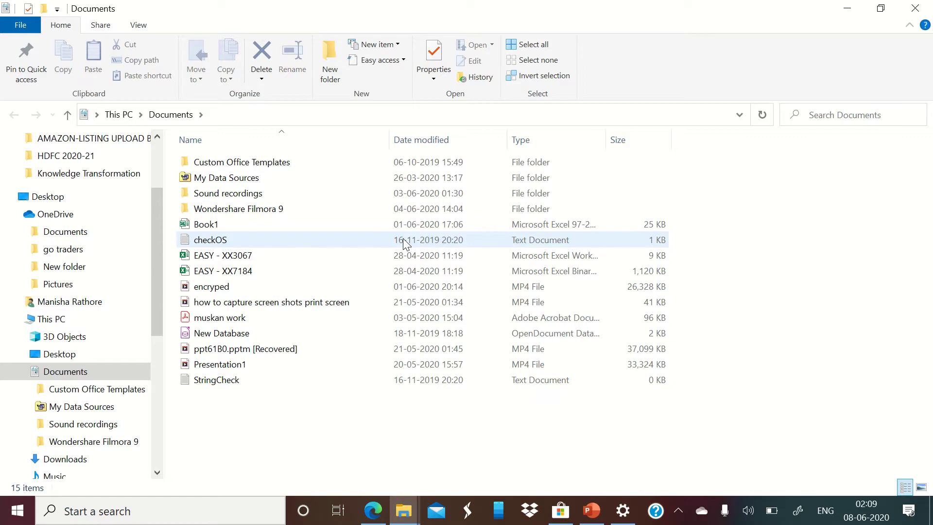
- Close the Documents, Pictures and Settings windows to return to the desktop
key(alt+Tab)
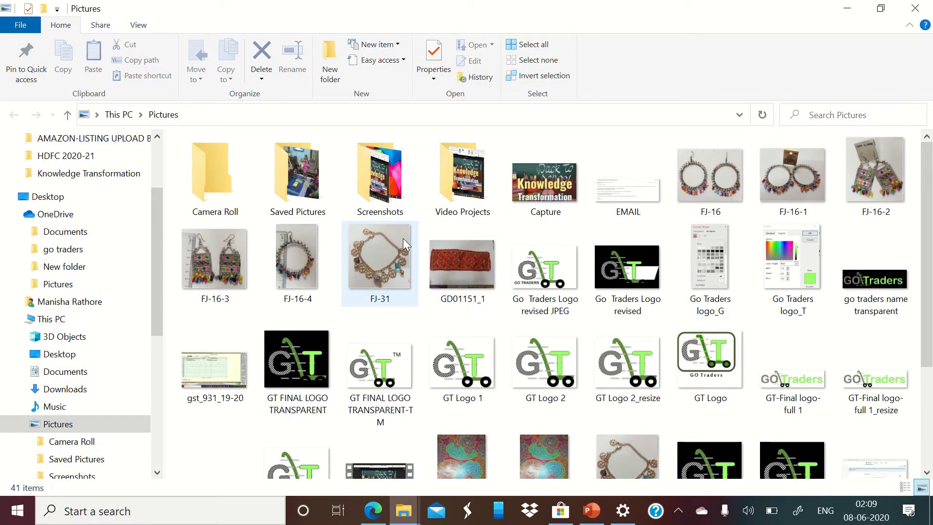
key(super+i)
key(alt+F4)
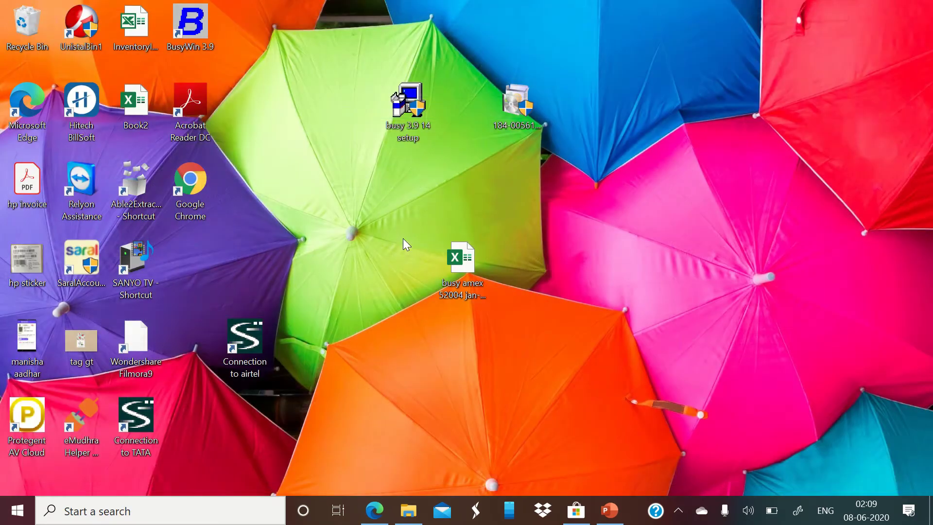
- Show the user account options in the Start menu, then close the list
click(18, 511)
mouse_move(15, 337)
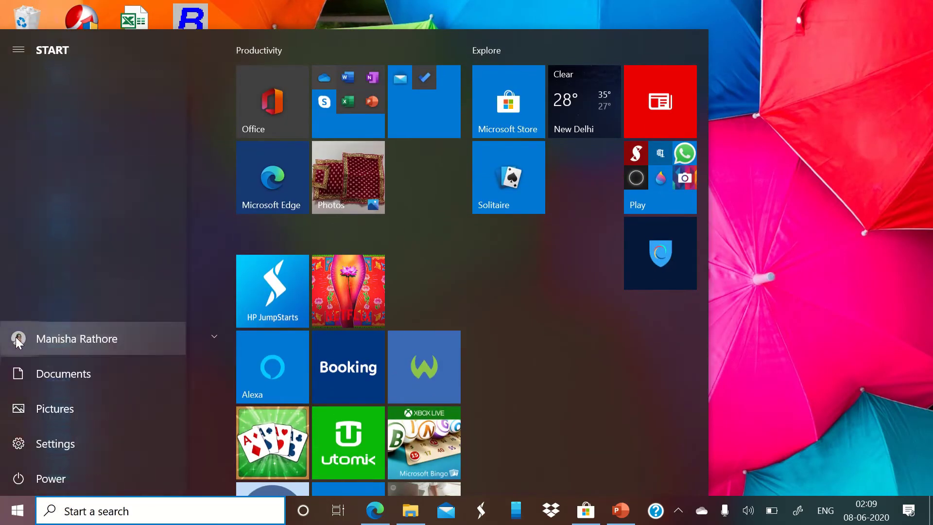
click(49, 340)
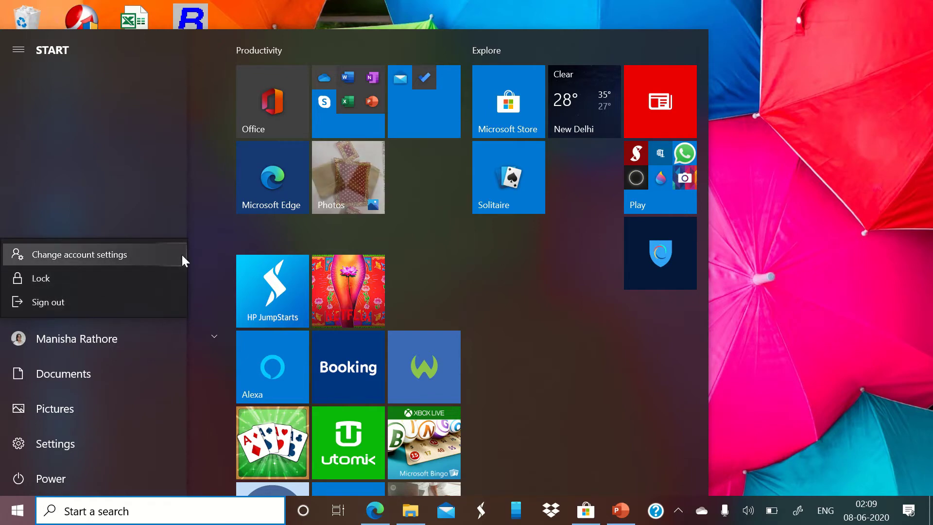
click(127, 333)
click(108, 337)
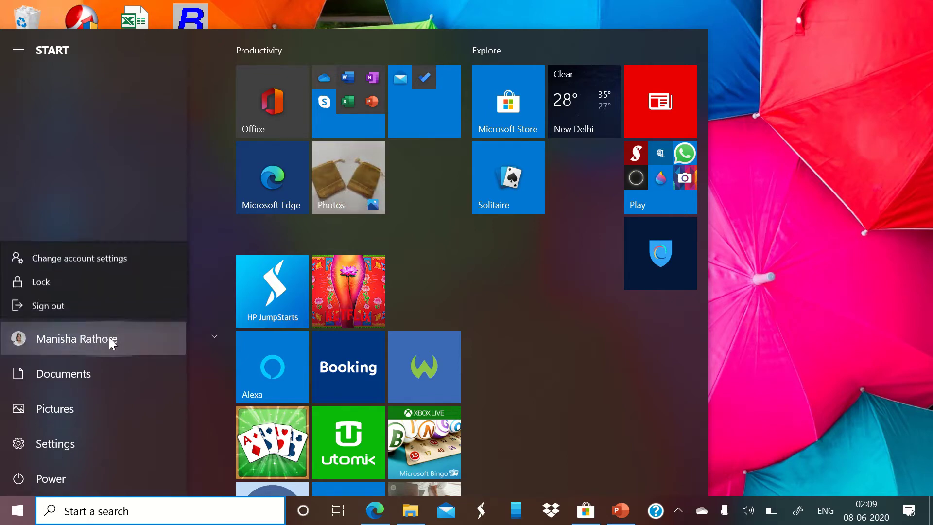
click(109, 338)
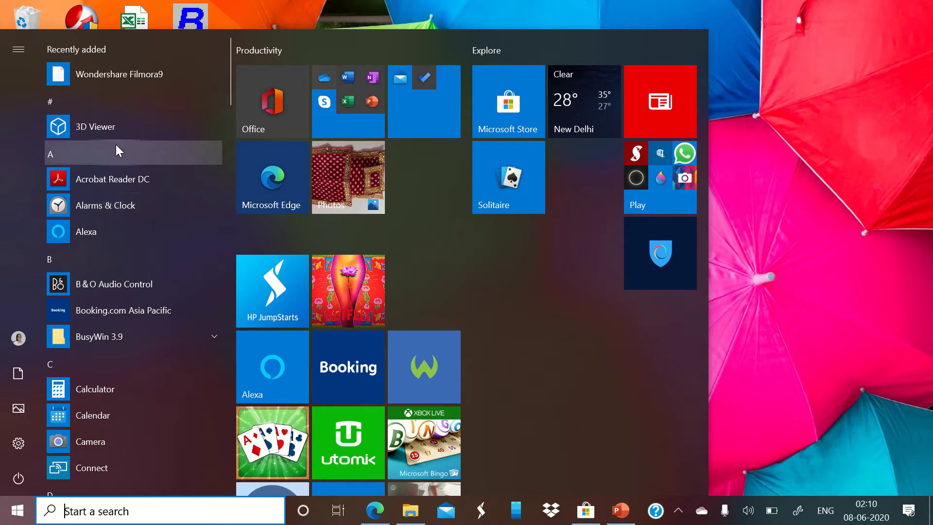
- Browse down the alphabetical app list in the Start menu, open Calculator and close it again
key(Tab)
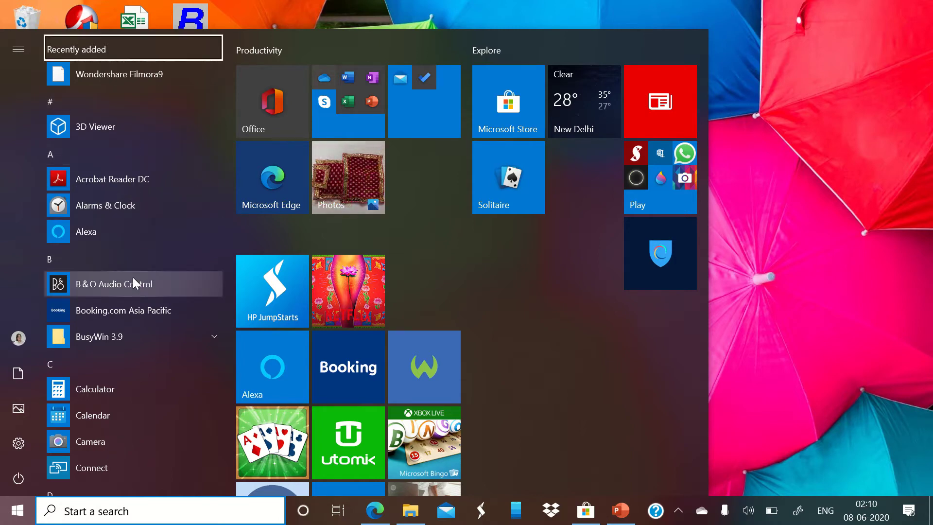
key(Down)
key(Down)
key(Down)
key(Down)
key(Down)
key(Down)
key(Down)
key(Down)
key(Down)
key(Down)
key(Down)
key(Down)
key(Down)
key(Down)
key(Down)
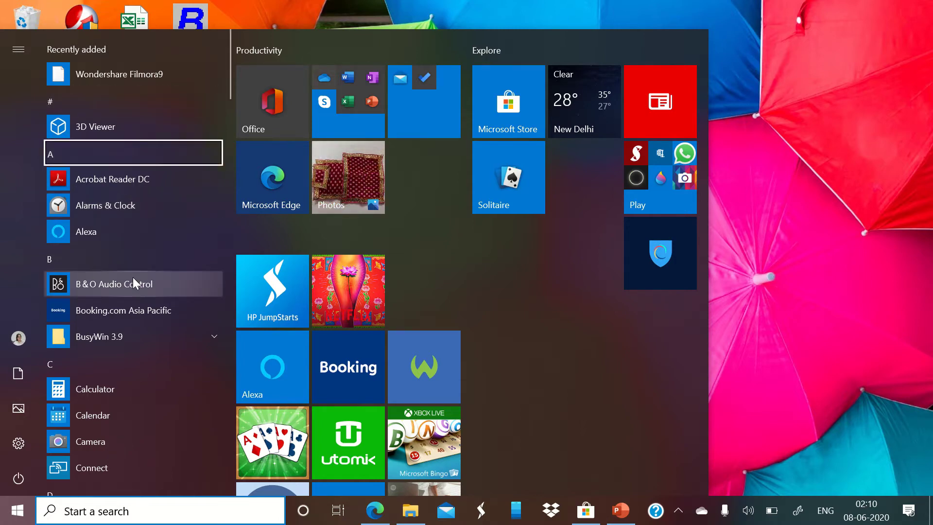
key(Down)
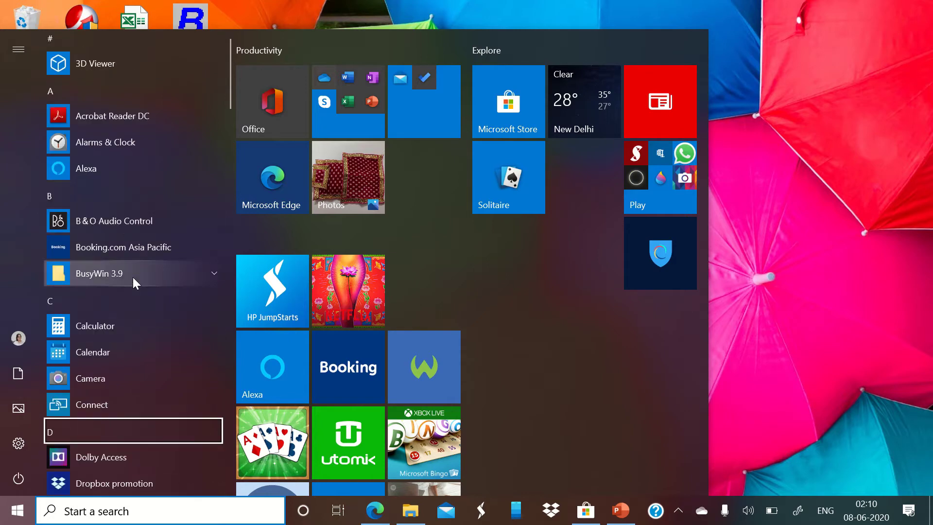
click(125, 331)
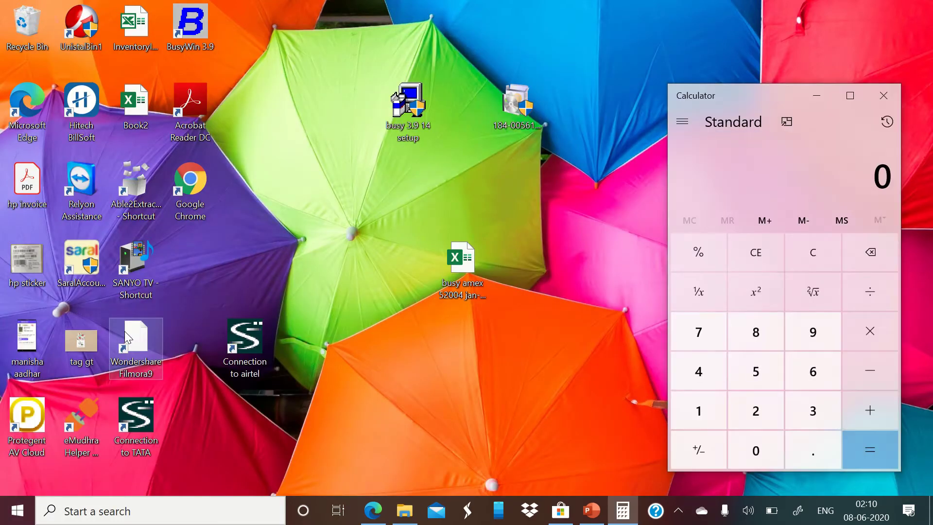
click(883, 103)
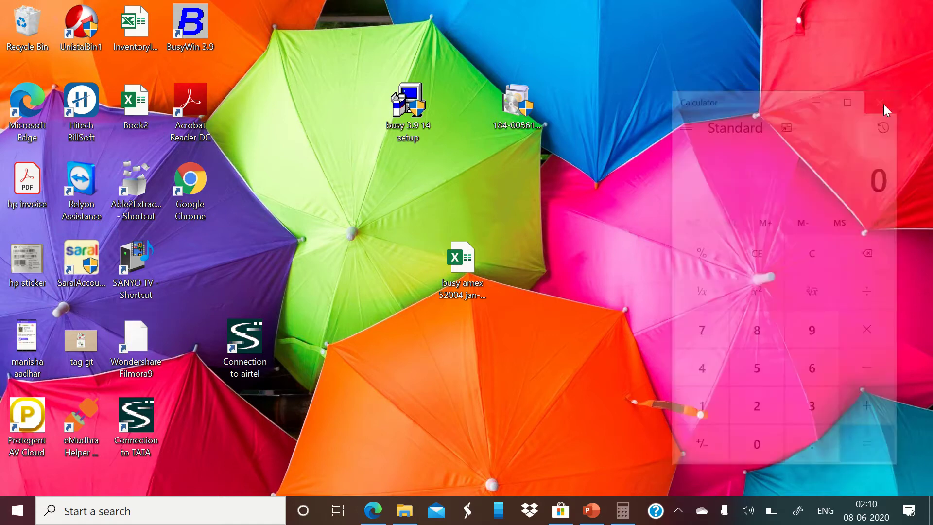
- Move the Solitaire tile into the Start menu folder containing Mail and To Do, then collapse the folder
click(13, 520)
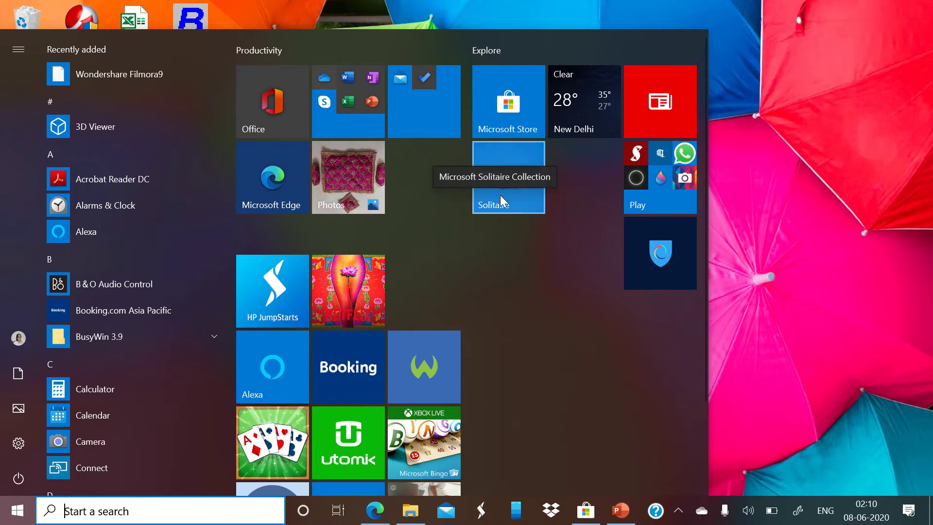
drag(500, 194, 427, 244)
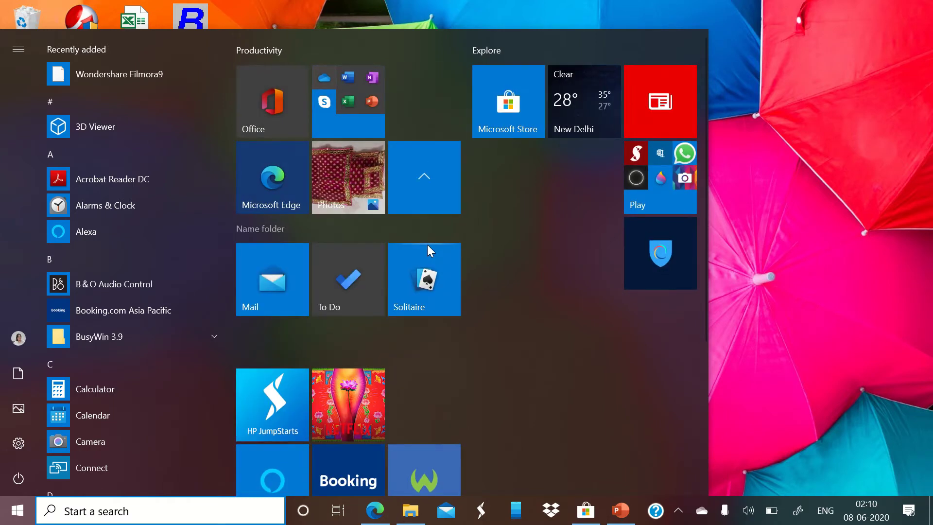
click(422, 196)
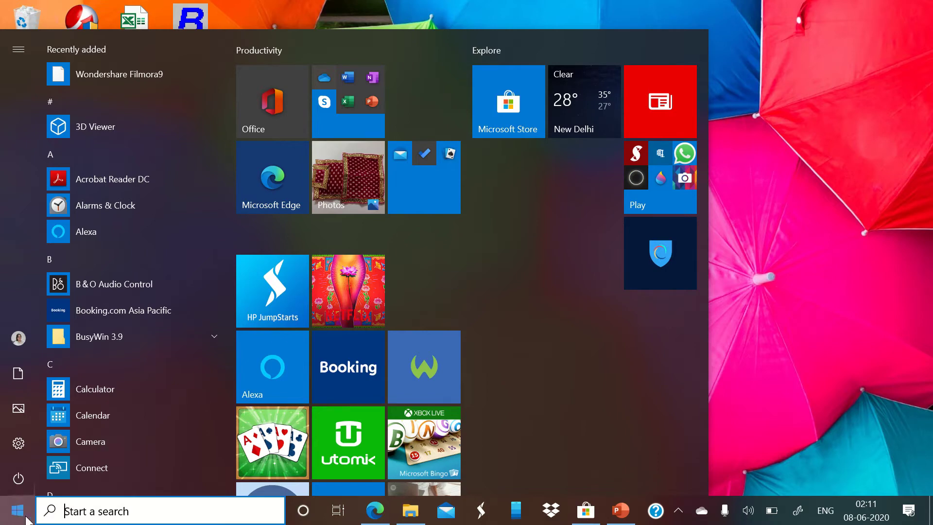
- Search Windows for "excel", then clear the search text
click(123, 511)
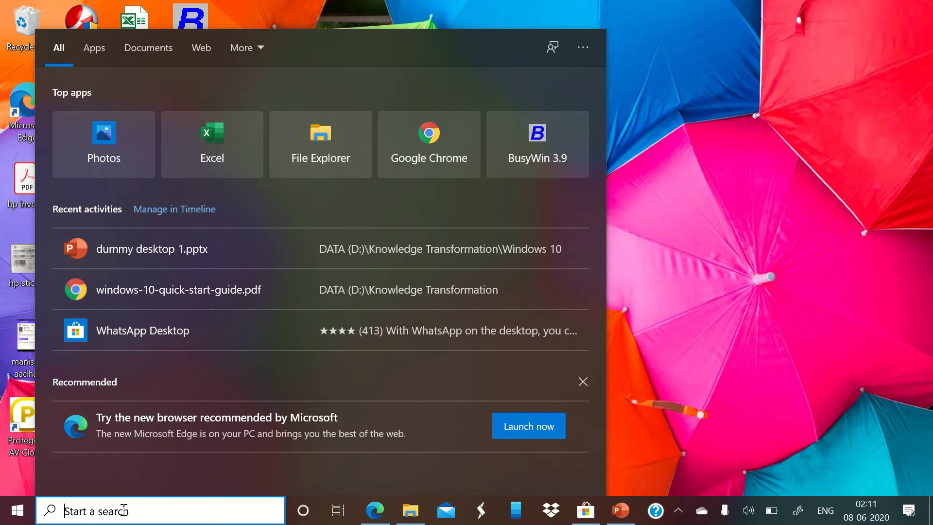
text(excel)
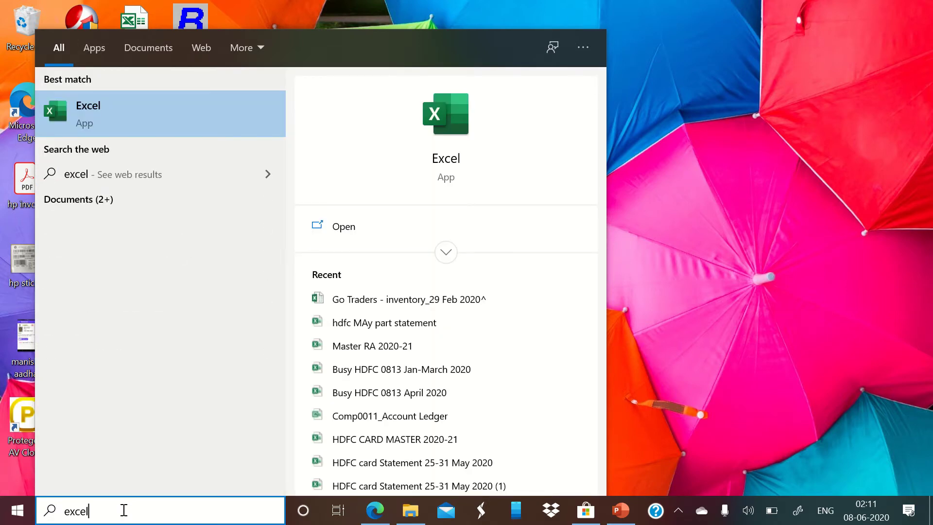
key(BackSpace)
key(BackSpace)
key(BackSpace)
key(BackSpace)
key(BackSpace)
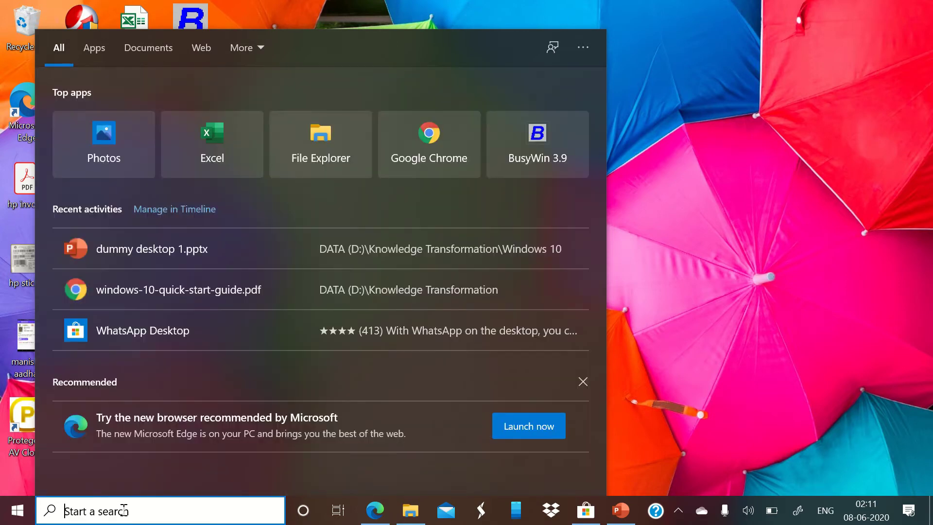
- Search Windows for "settings", then clear the search text
text(setting)
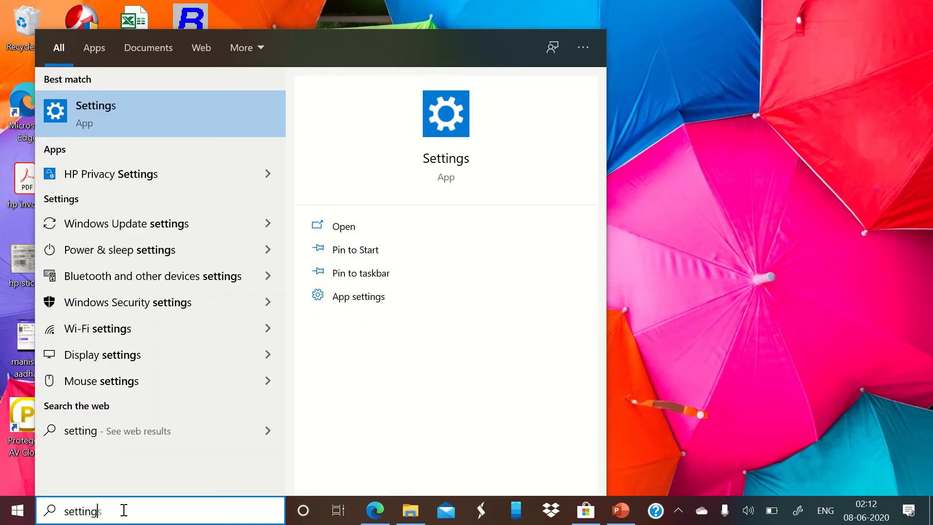
text(d)
key(BackSpace)
text(s)
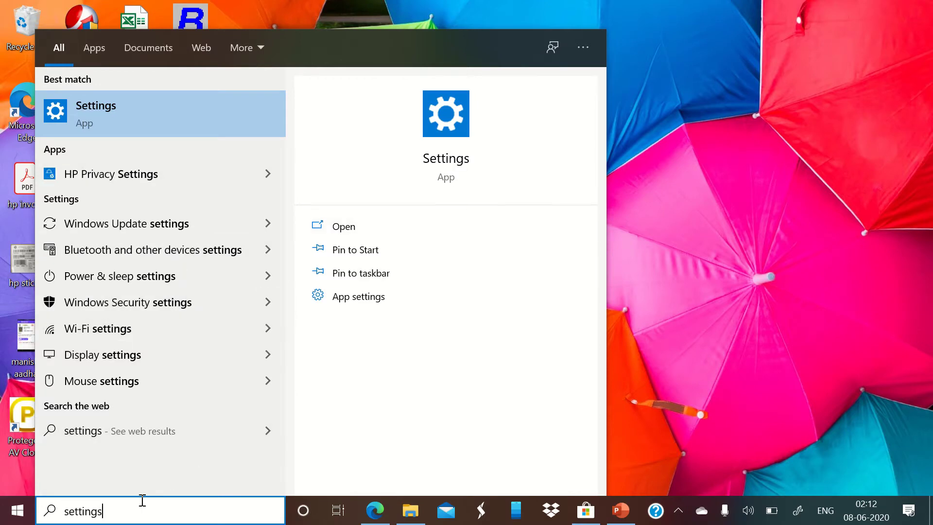
key(BackSpace)
key(BackSpace)
key(BackSpace)
key(BackSpace)
key(BackSpace)
key(BackSpace)
key(BackSpace)
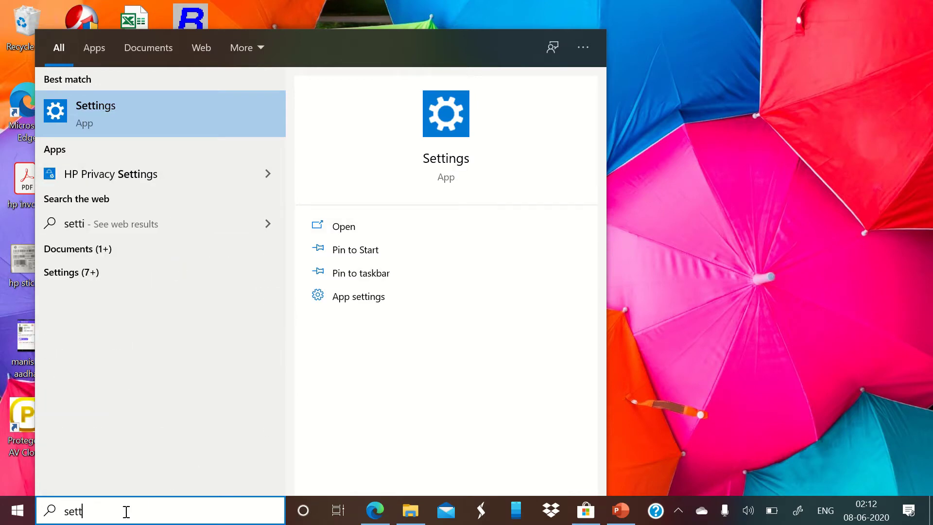
key(BackSpace)
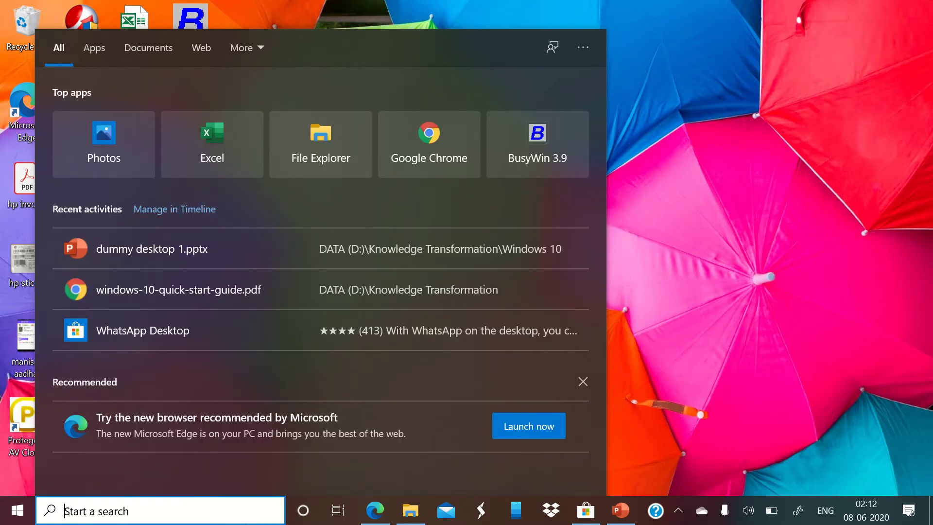
- Use Cortana voice commands to ask when summer begins and to open Windows Settings
click(303, 511)
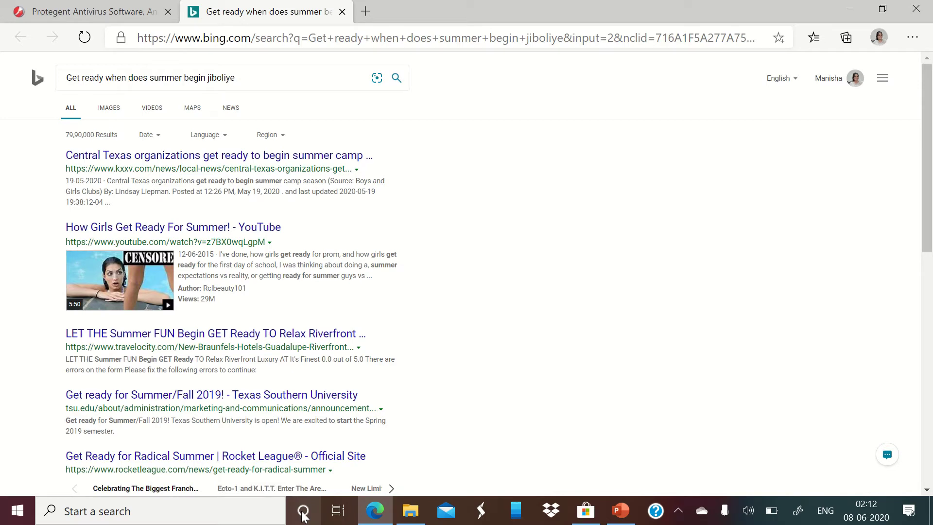
click(302, 512)
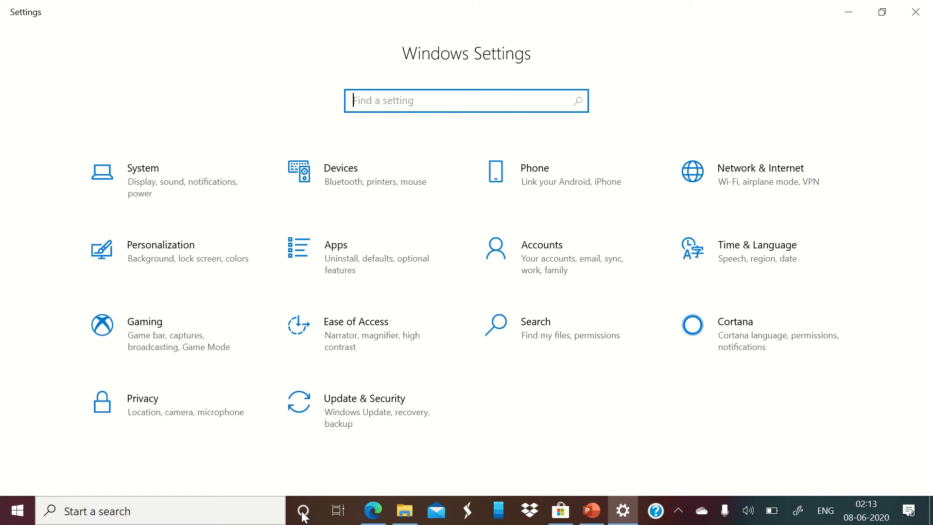
- Open Task View to show the open windows and virtual desktops
click(343, 512)
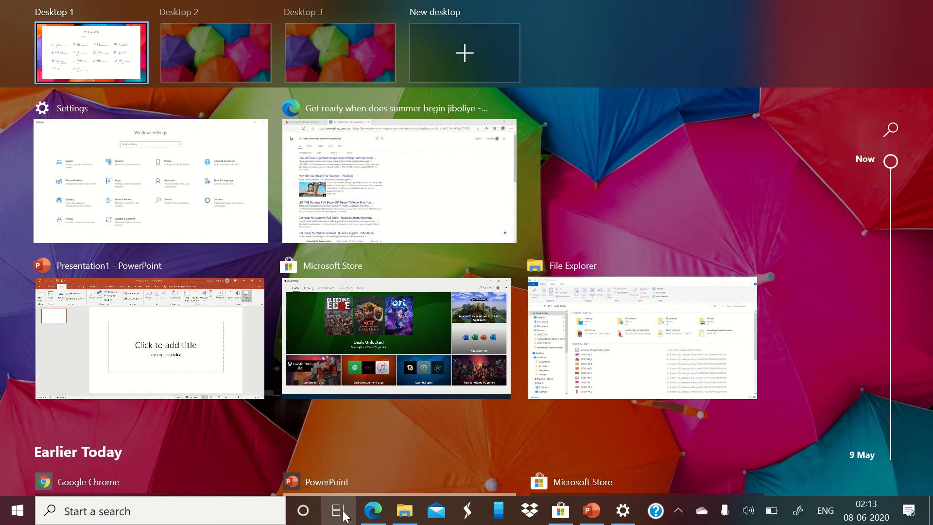
- Leave Task View and switch between the open Microsoft Edge, File Explorer and Microsoft Store windows, ending in File Explorer
click(343, 514)
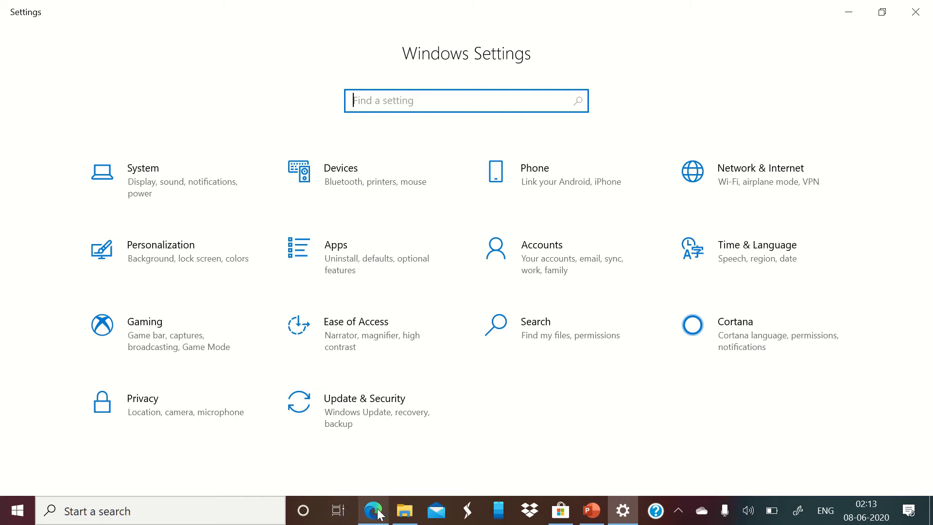
mouse_move(377, 513)
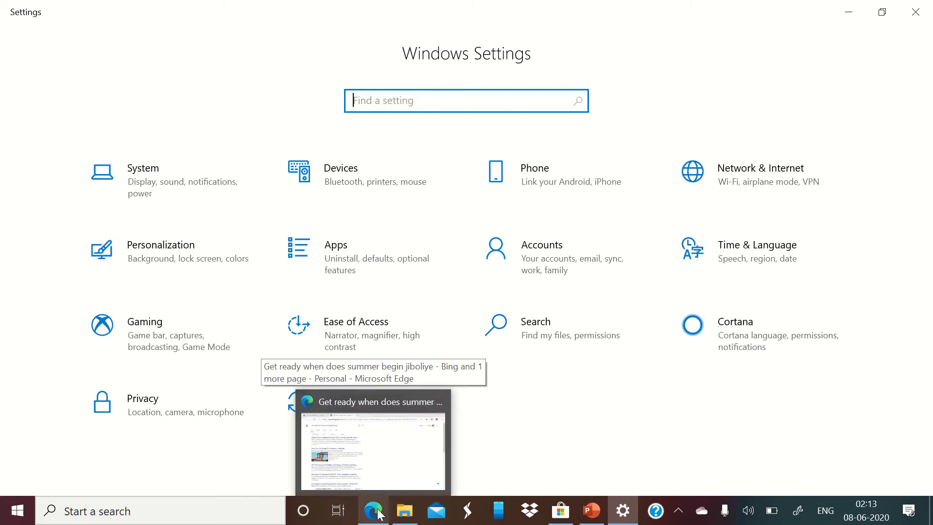
click(379, 515)
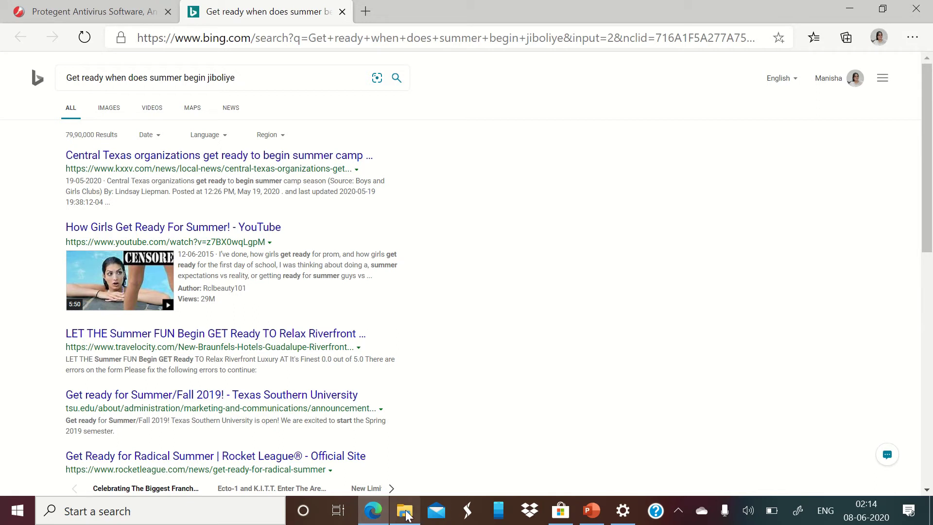
mouse_move(407, 516)
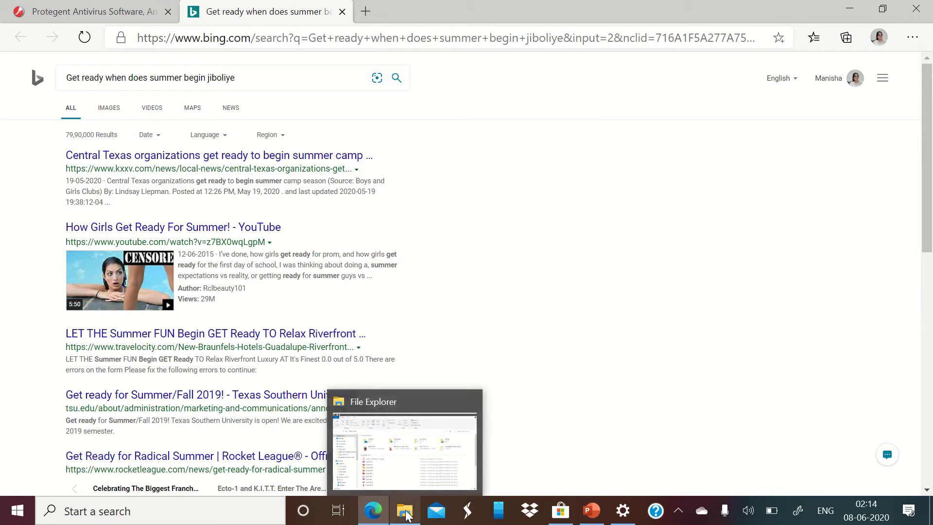
click(406, 515)
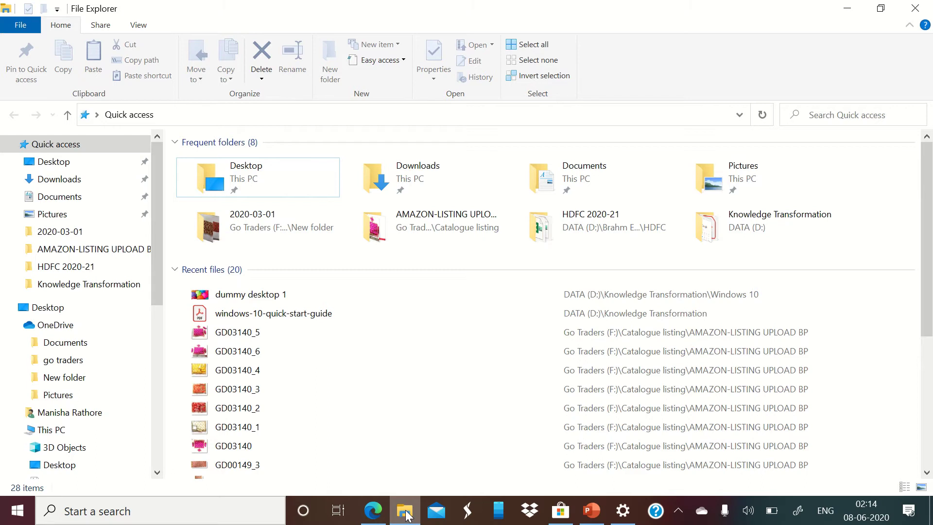
mouse_move(561, 513)
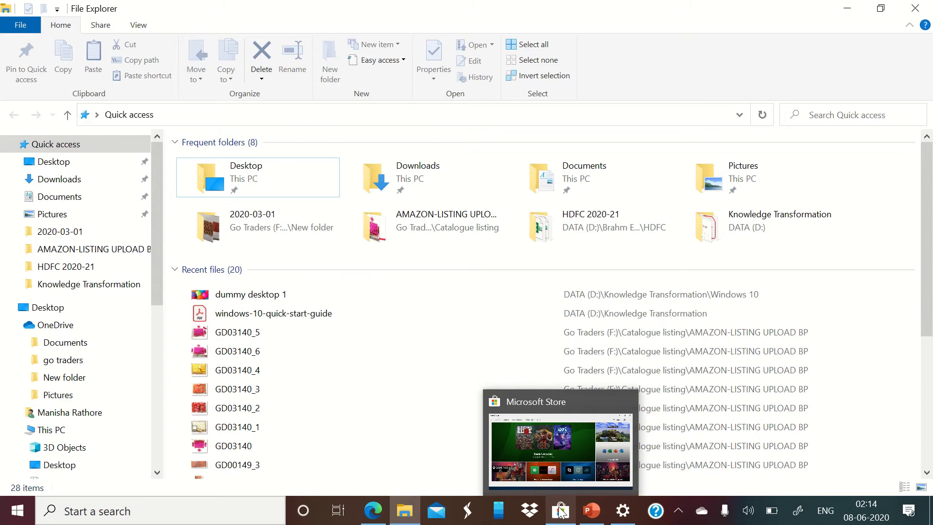
click(562, 511)
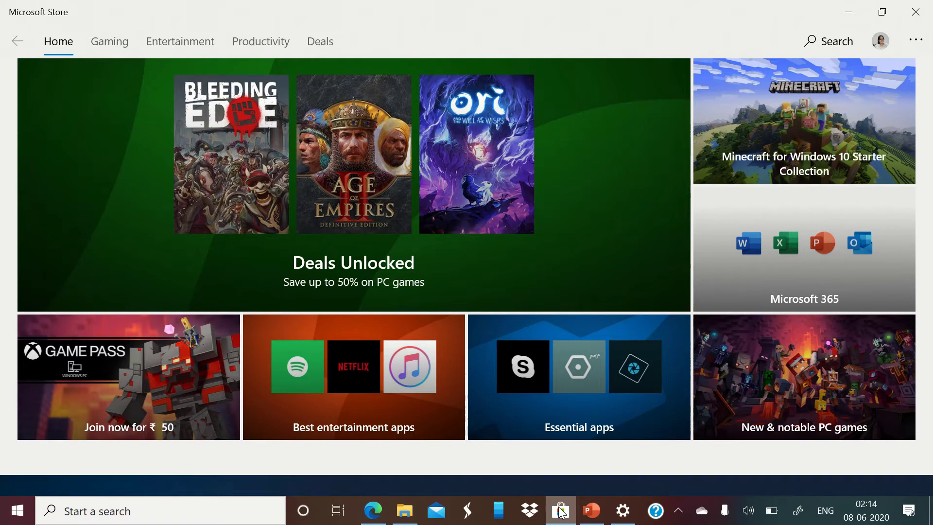
key(super+e)
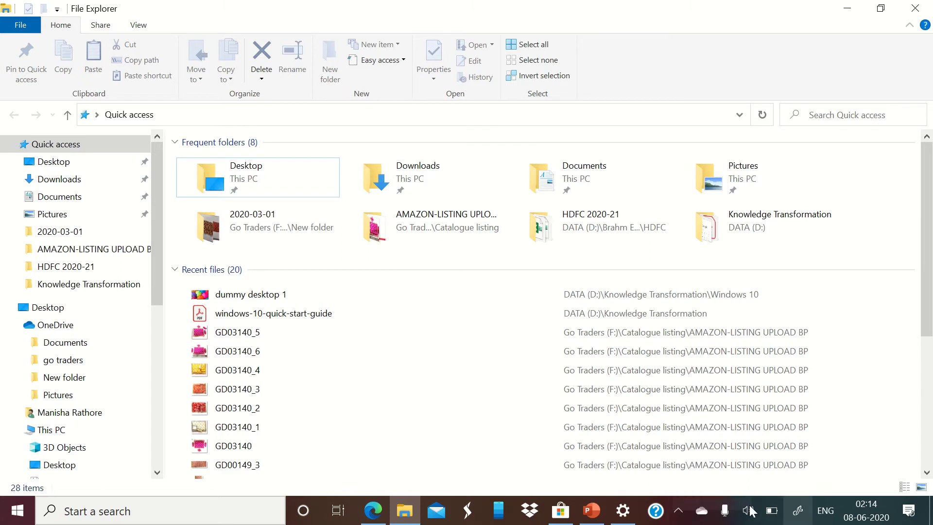
- Show the hidden system tray icons, then view the OneDrive sync status and dismiss its sharing tip
click(677, 516)
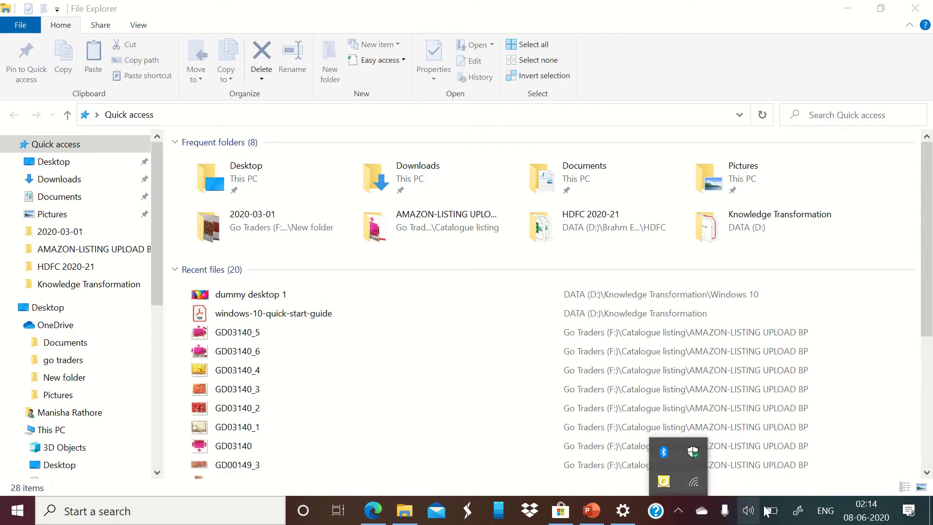
mouse_move(873, 513)
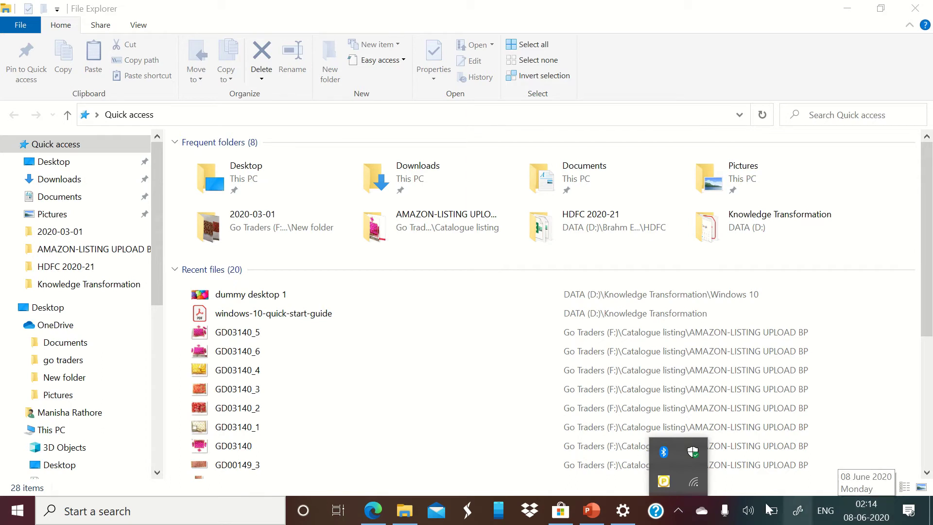
click(700, 517)
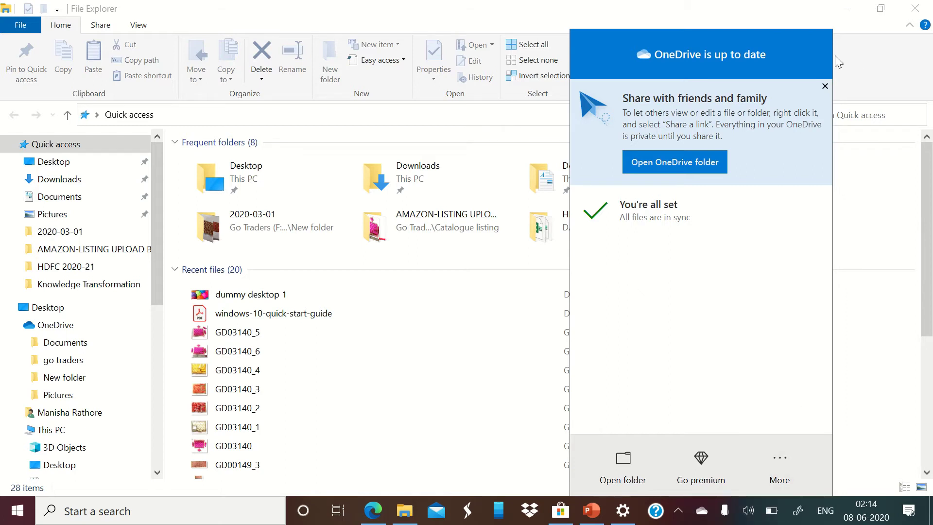
click(825, 87)
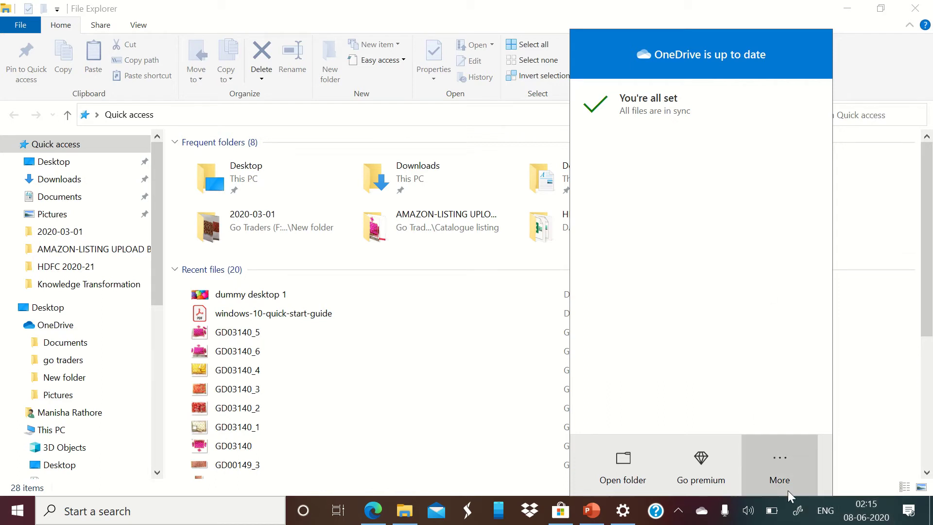
key(Escape)
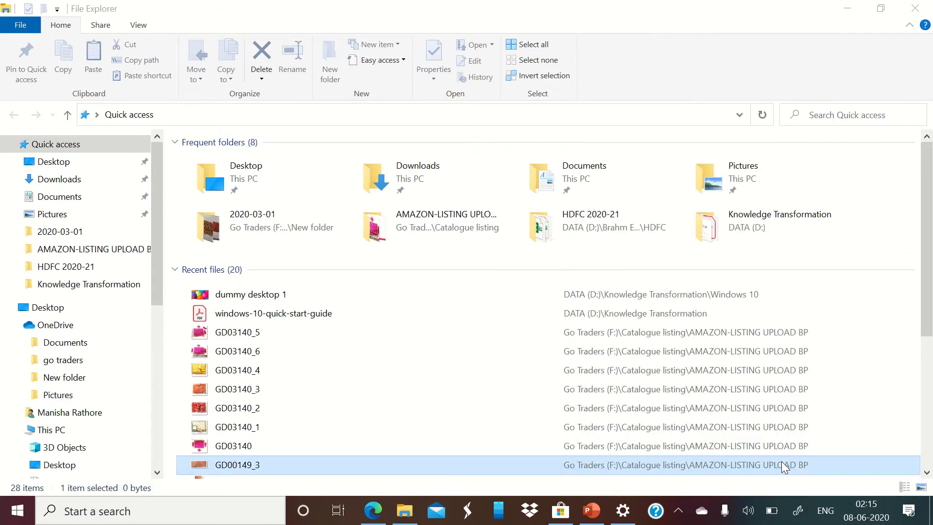
click(778, 464)
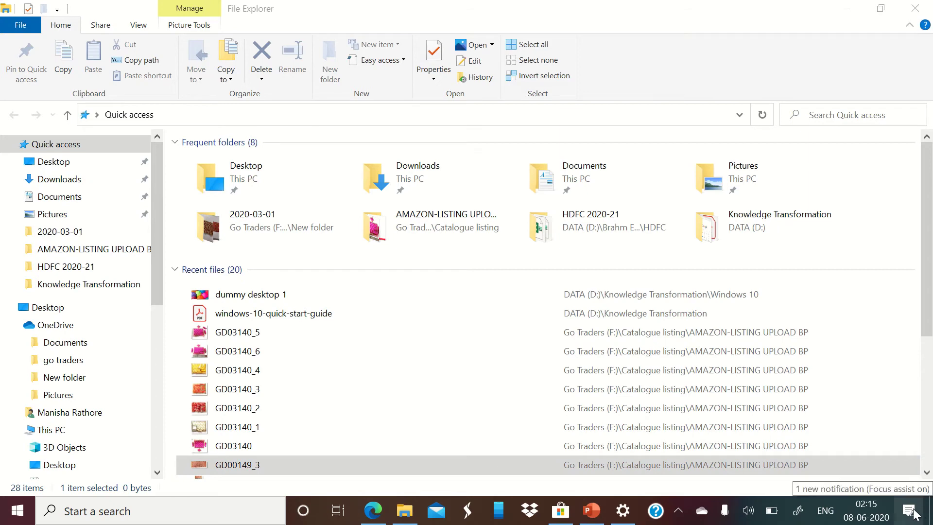
- Open the action center and switch Tablet mode on and back off
key(super)
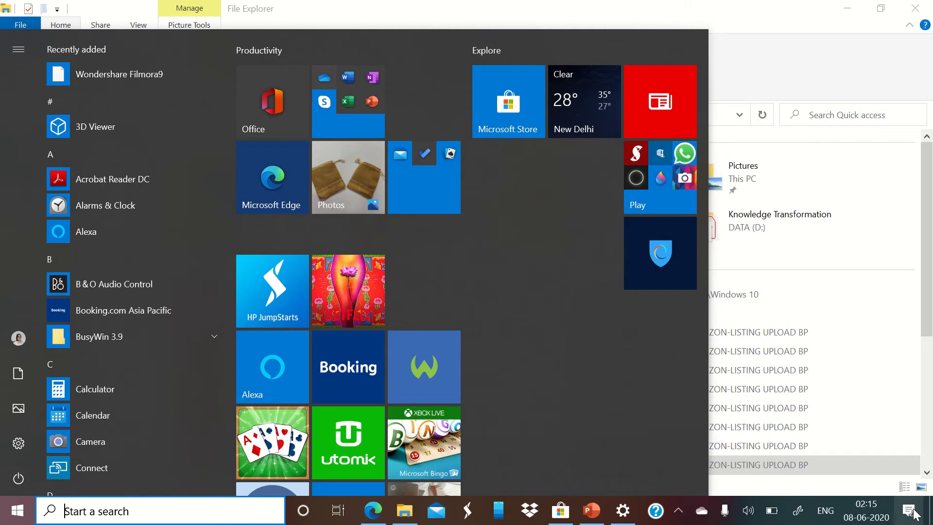
click(913, 512)
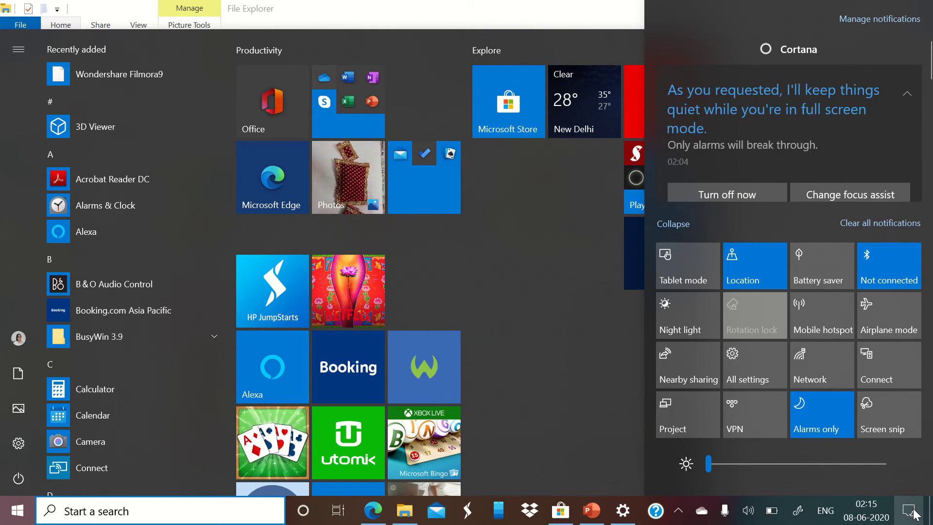
mouse_move(839, 136)
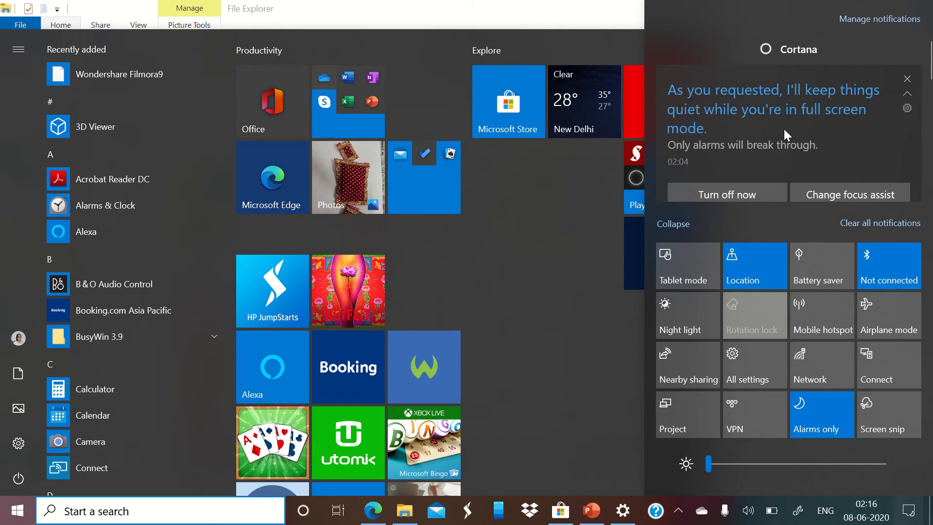
click(679, 278)
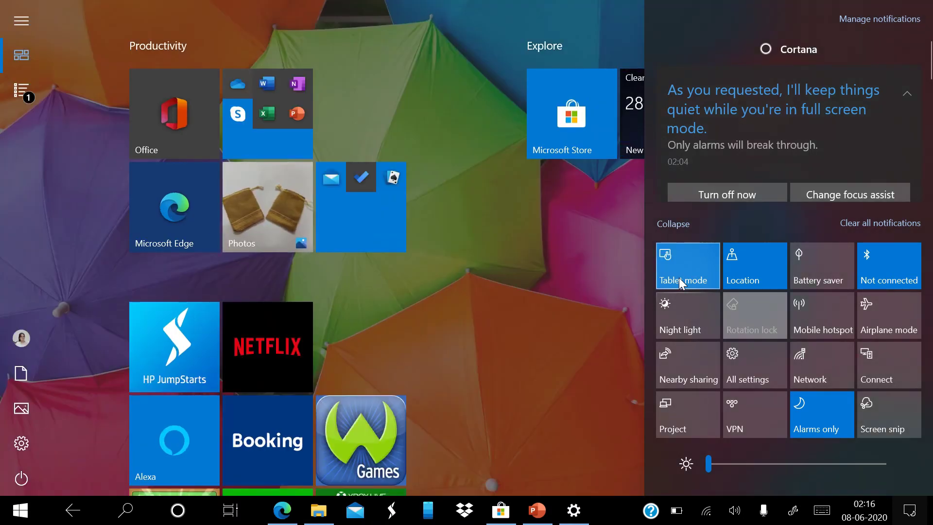
click(679, 278)
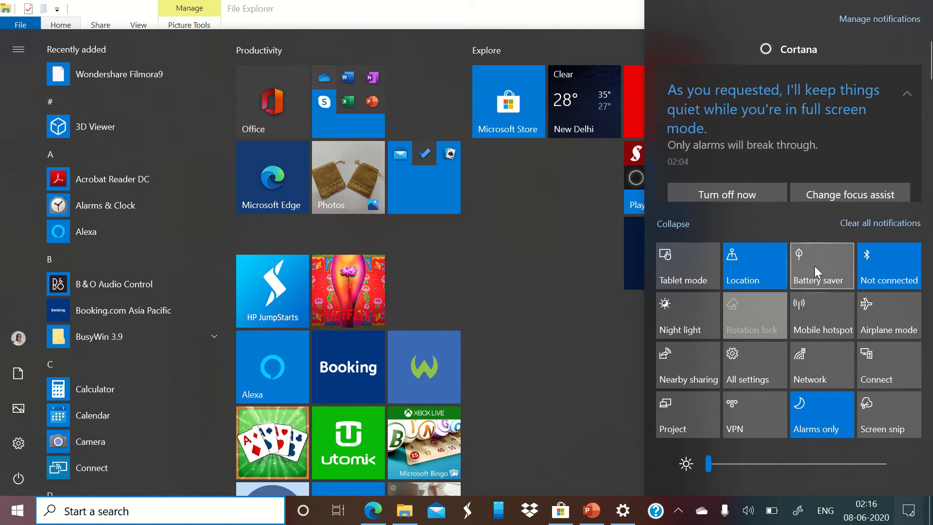
- Turn Bluetooth off, then view the available Wi-Fi networks and close the network list
click(894, 277)
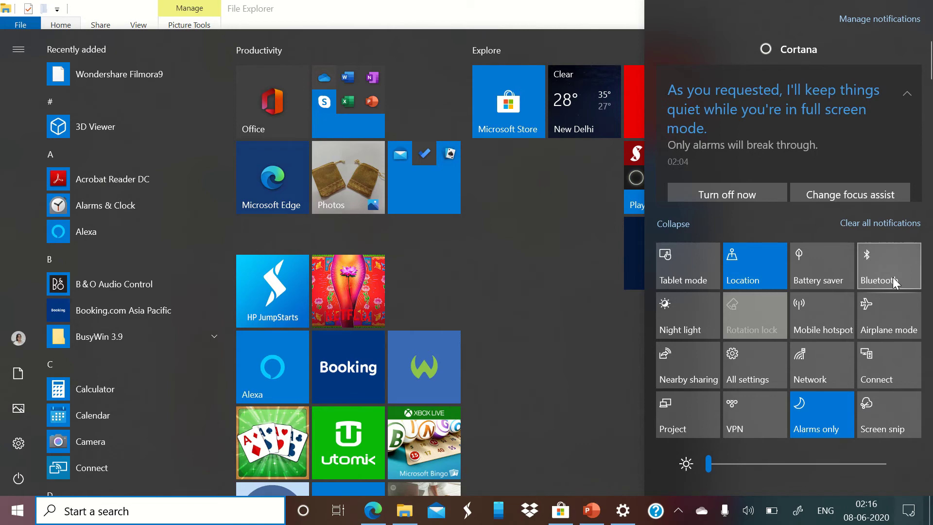
click(821, 381)
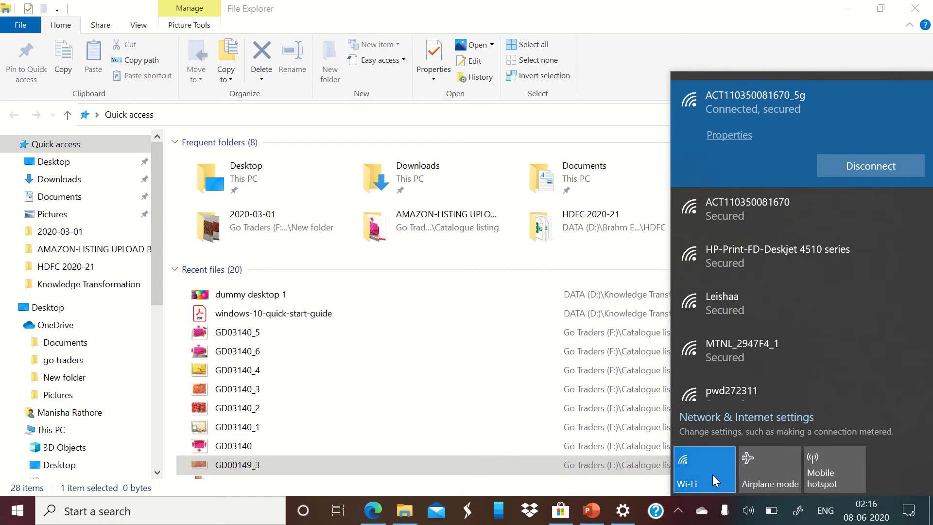
key(Escape)
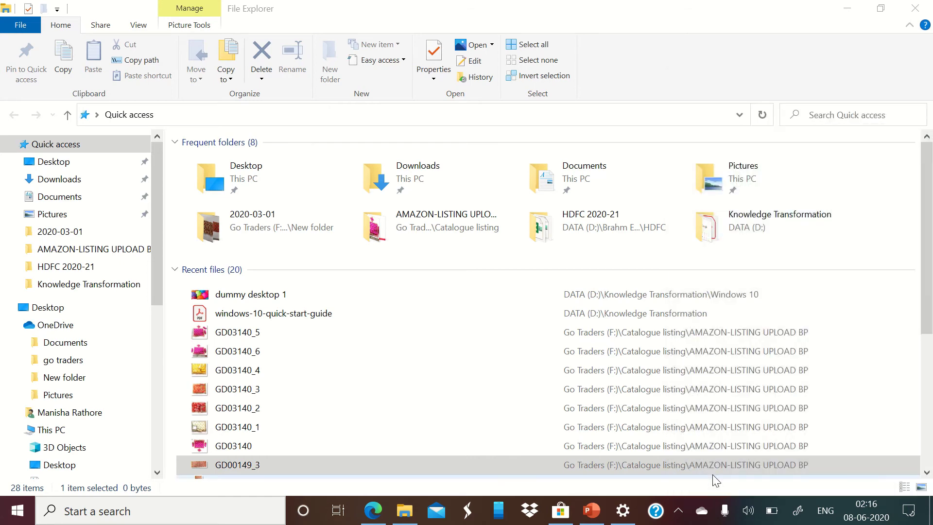
- Close the File Explorer and Microsoft Edge windows
click(916, 8)
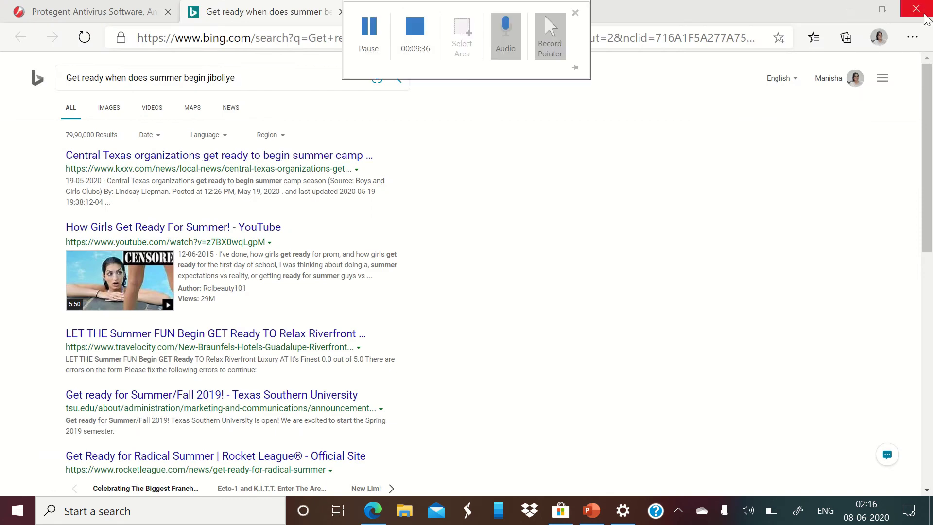
click(924, 14)
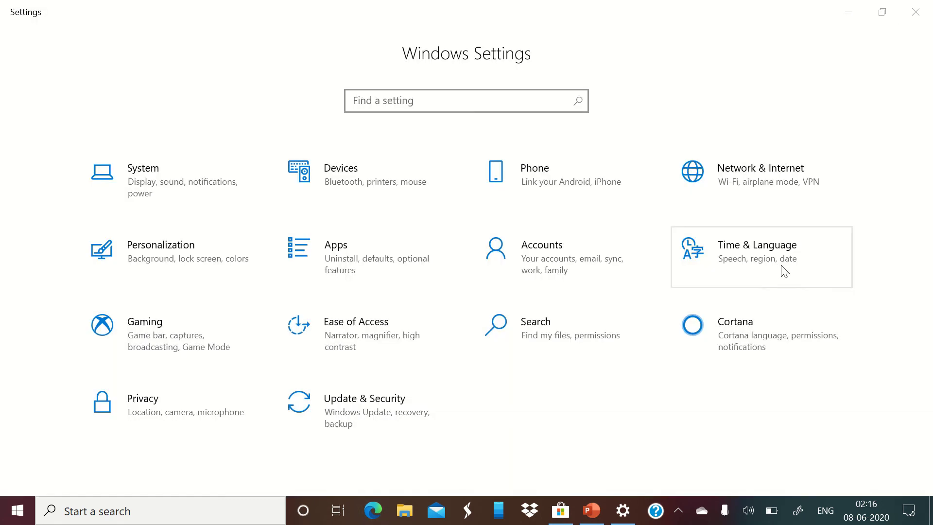
key(alt+F4)
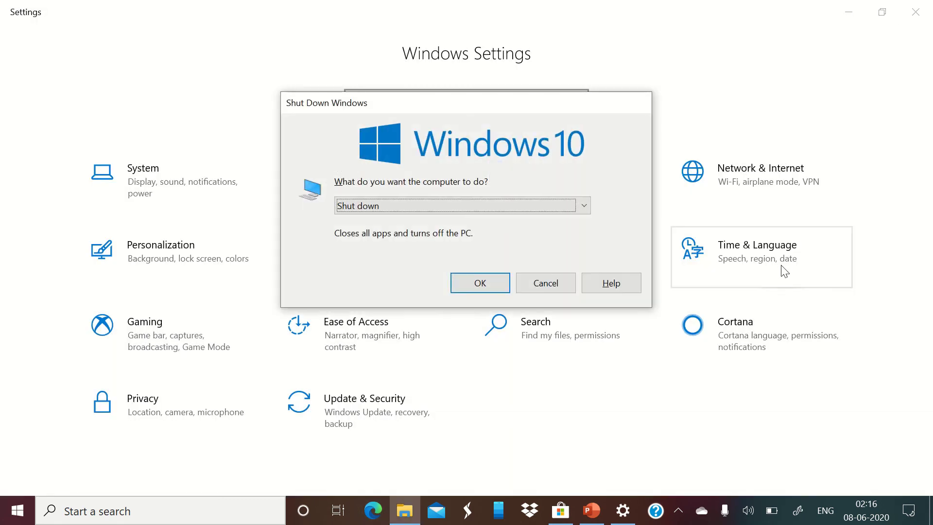
key(Escape)
key(alt+F4)
key(Escape)
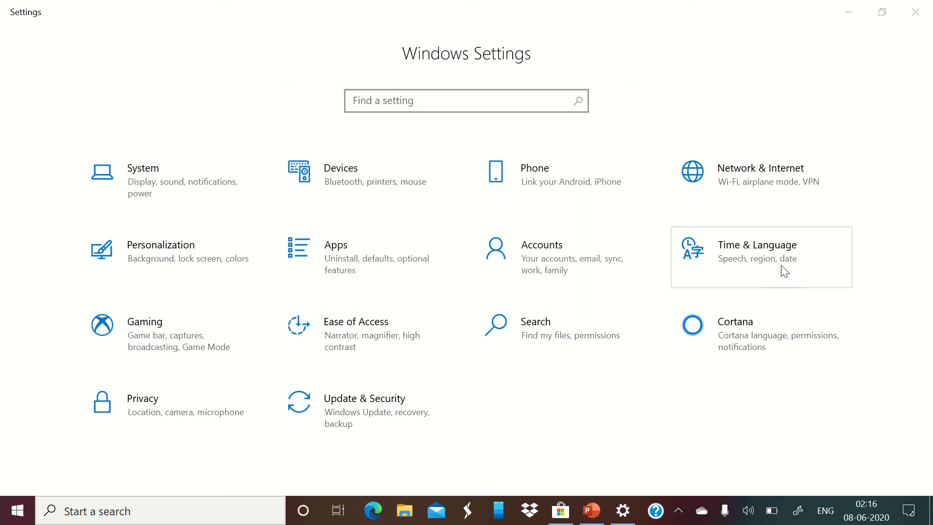
- Open the Time & Language settings, then view the Project display options from the action center
click(785, 272)
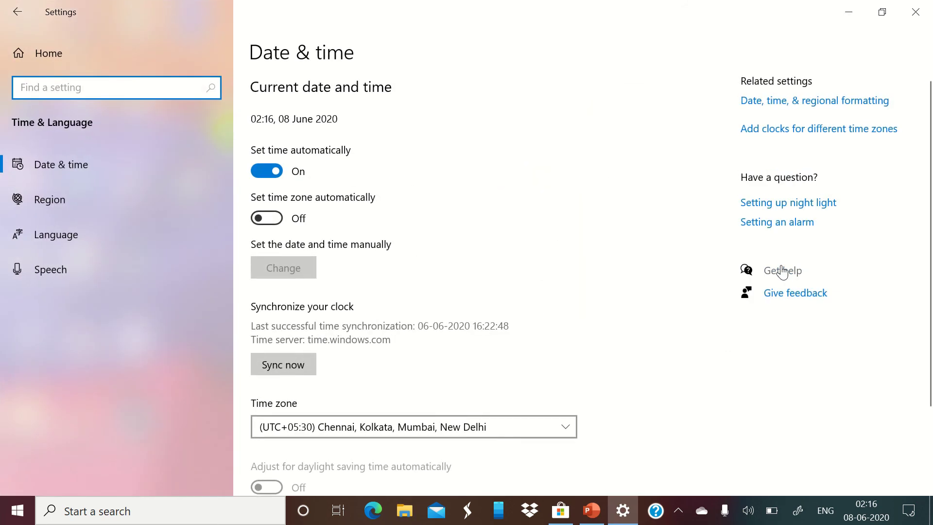
key(super)
click(910, 513)
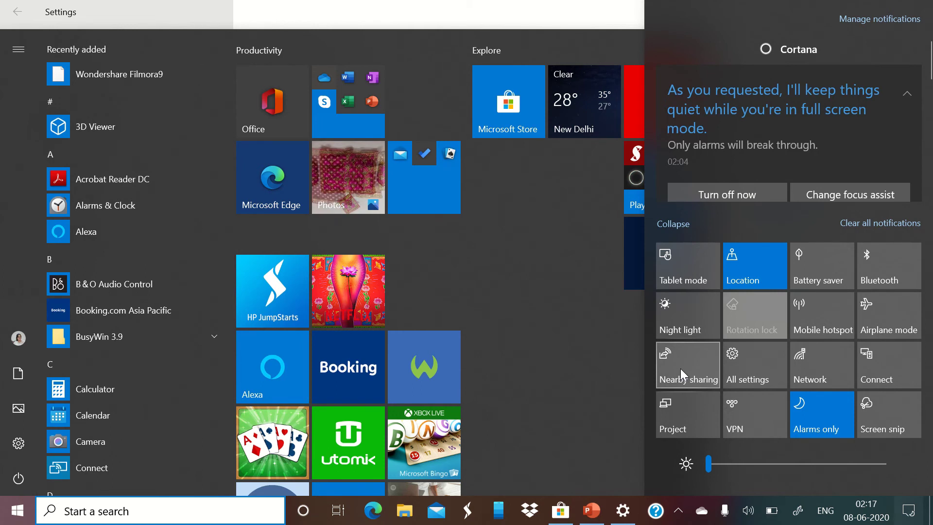
click(670, 407)
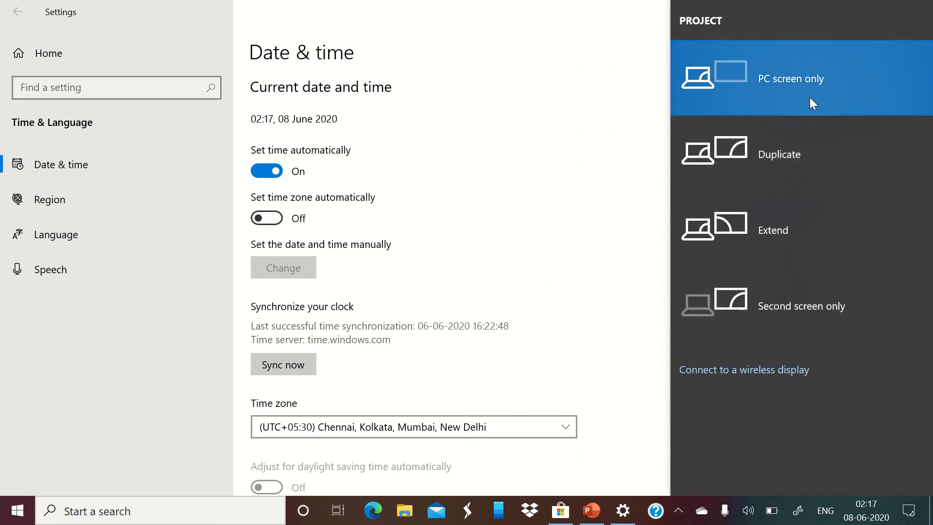
- Turn Airplane mode on and back off in the action center, then close the action center
click(912, 518)
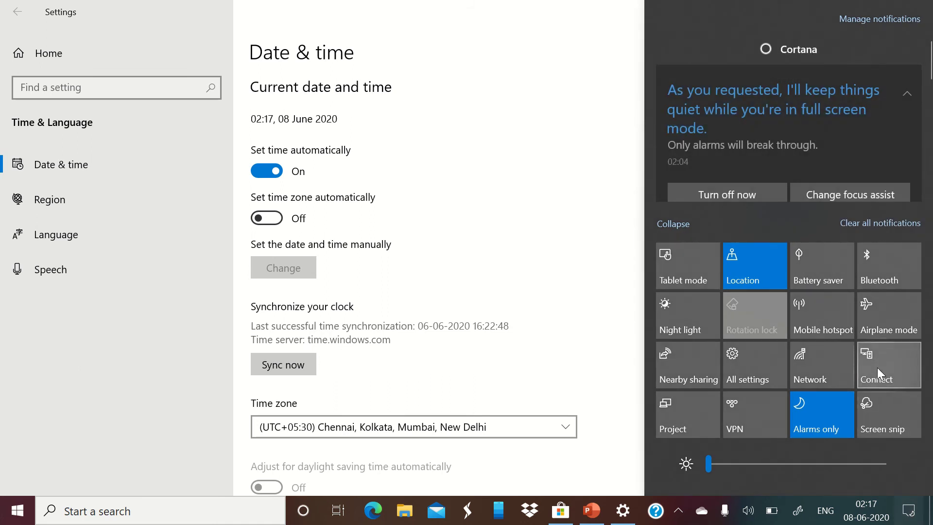
click(888, 327)
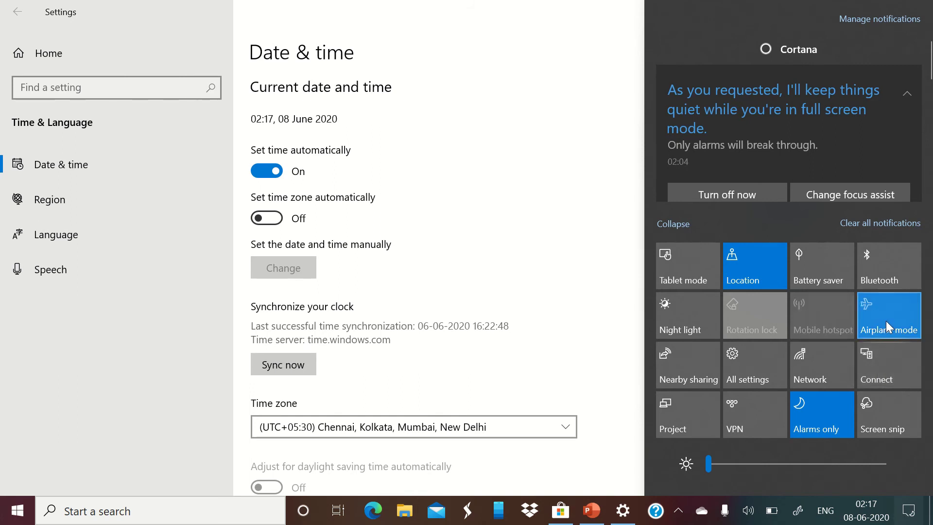
click(888, 327)
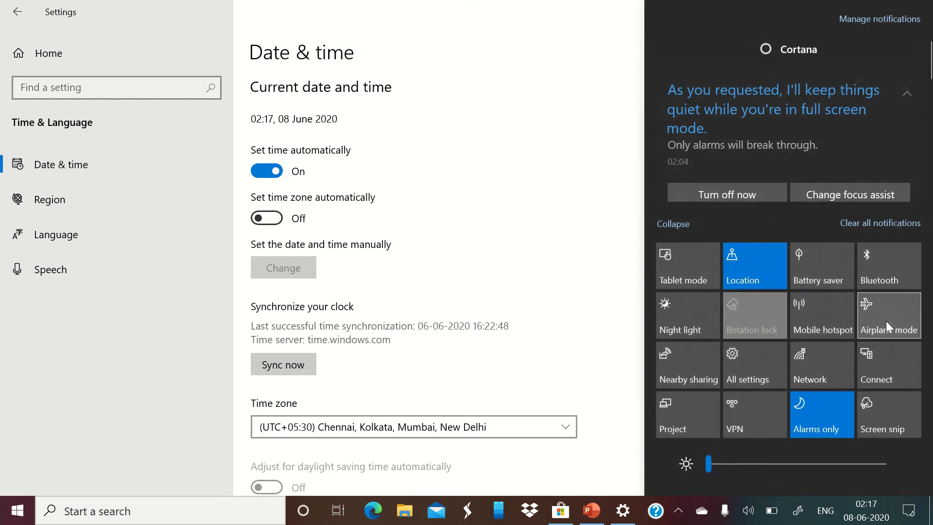
key(Escape)
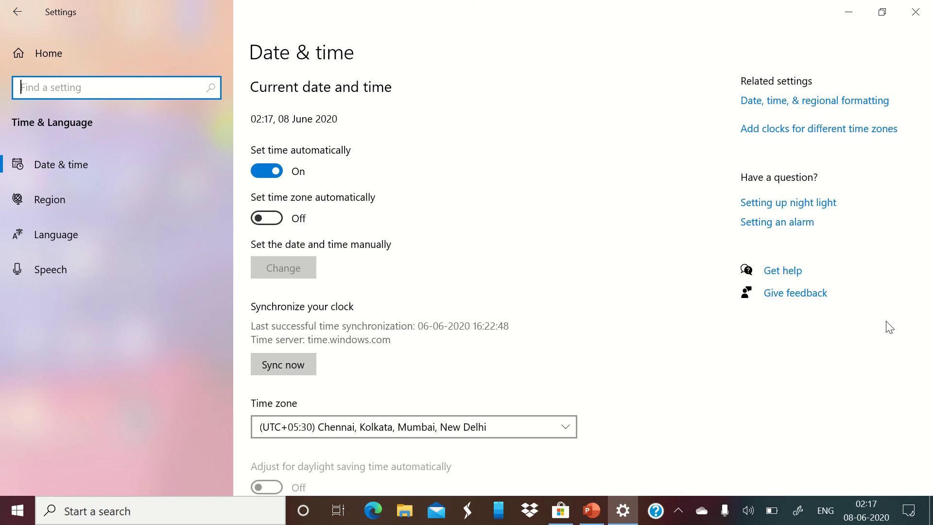
- Open and dismiss the Start menu, then switch to the Microsoft Store window
key(super)
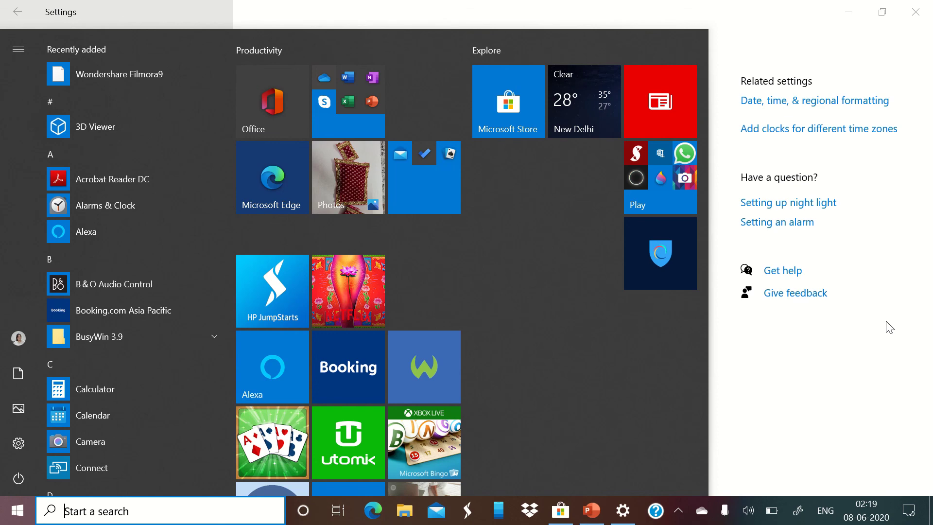
click(890, 327)
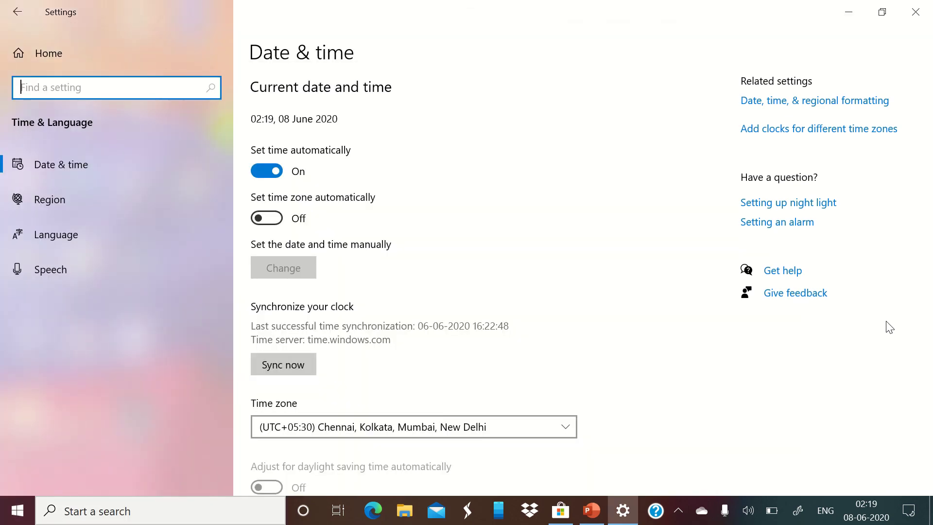
key(alt+Tab)
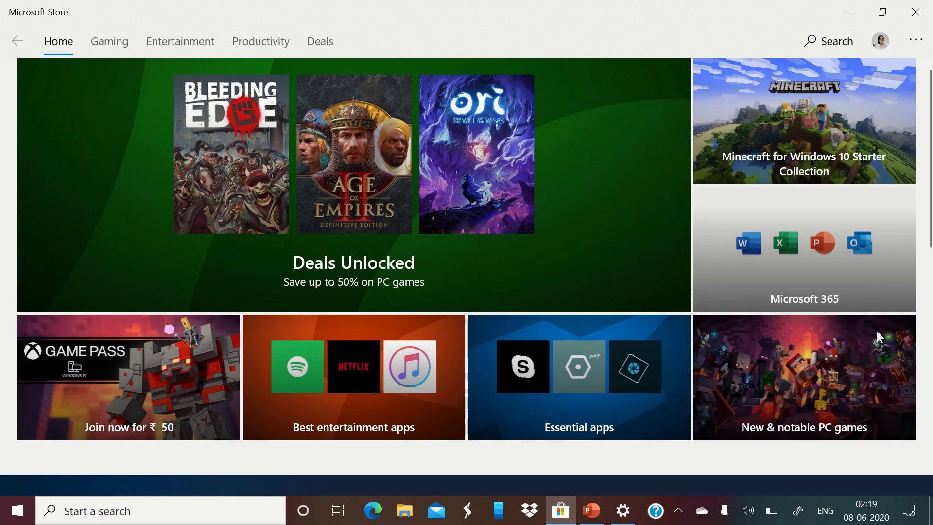
mouse_move(420, 6)
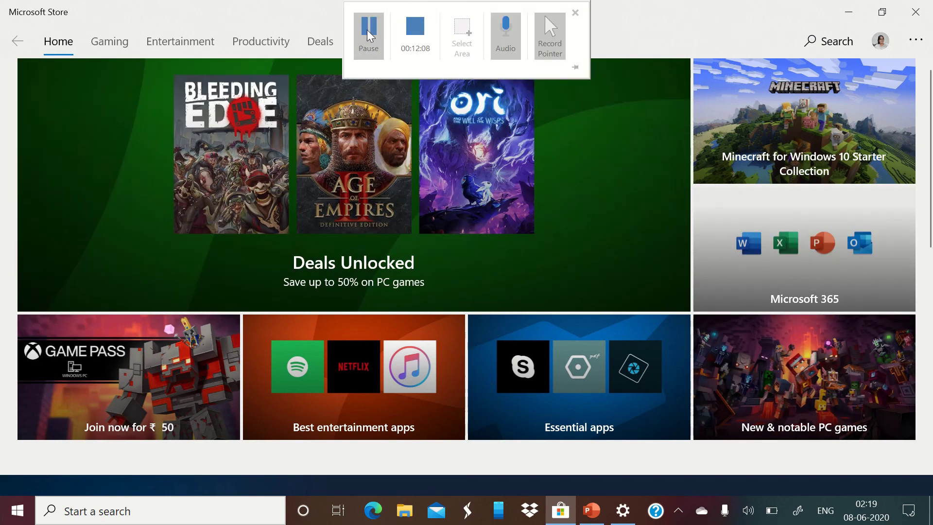